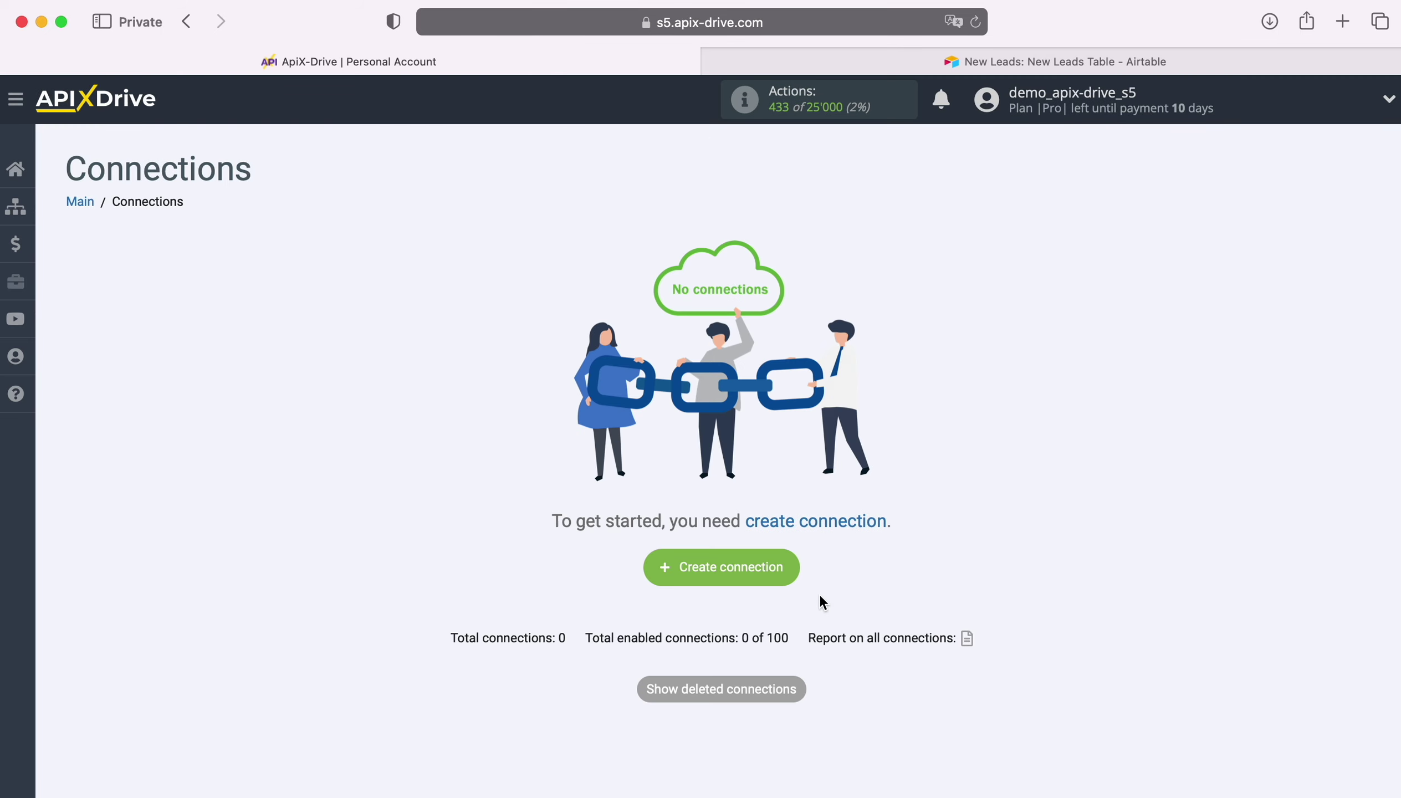
# Create a new connection and set Facebook as the data source system.
pyautogui.click(797, 570)
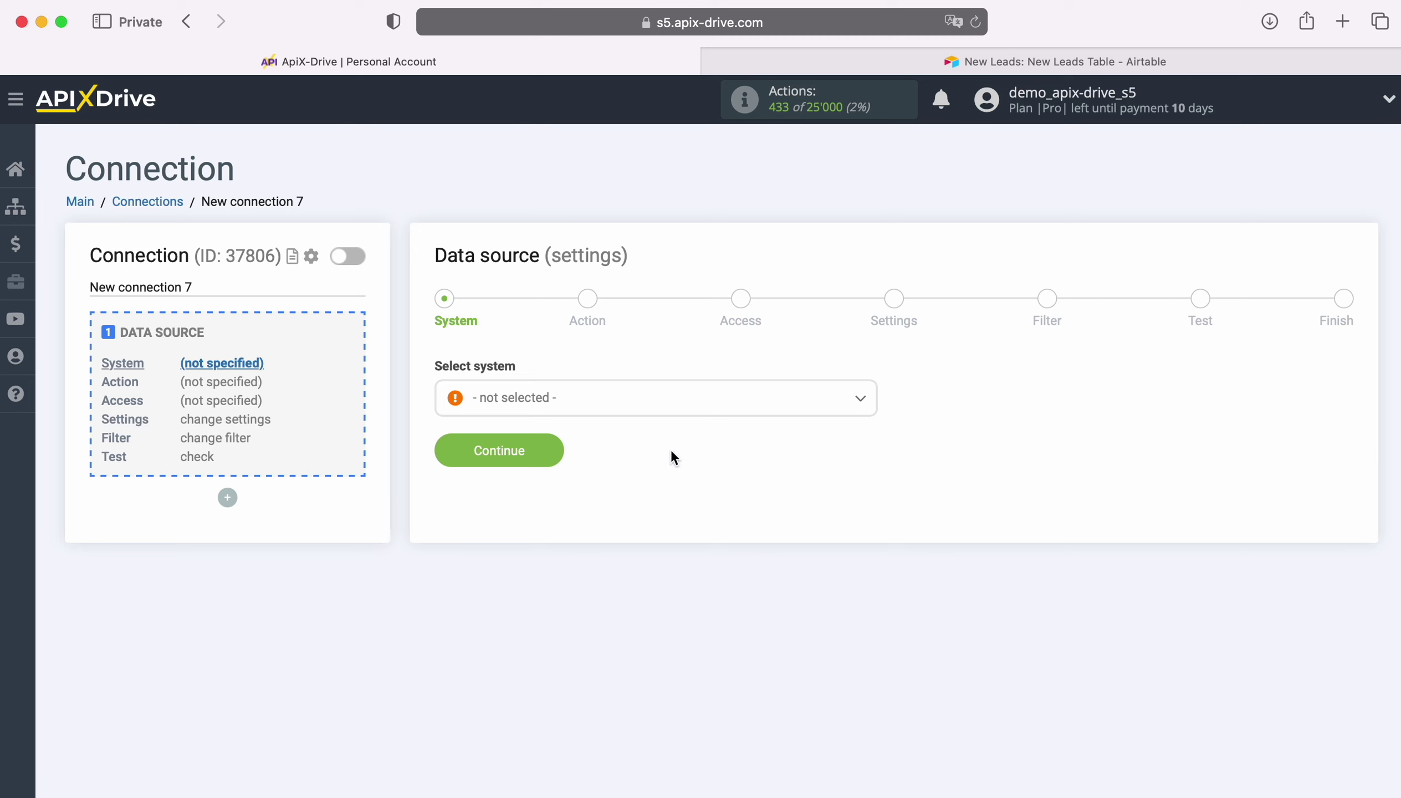
pyautogui.click(659, 406)
pyautogui.scroll(-5, 739, 577)
pyautogui.scroll(-10, 744, 579)
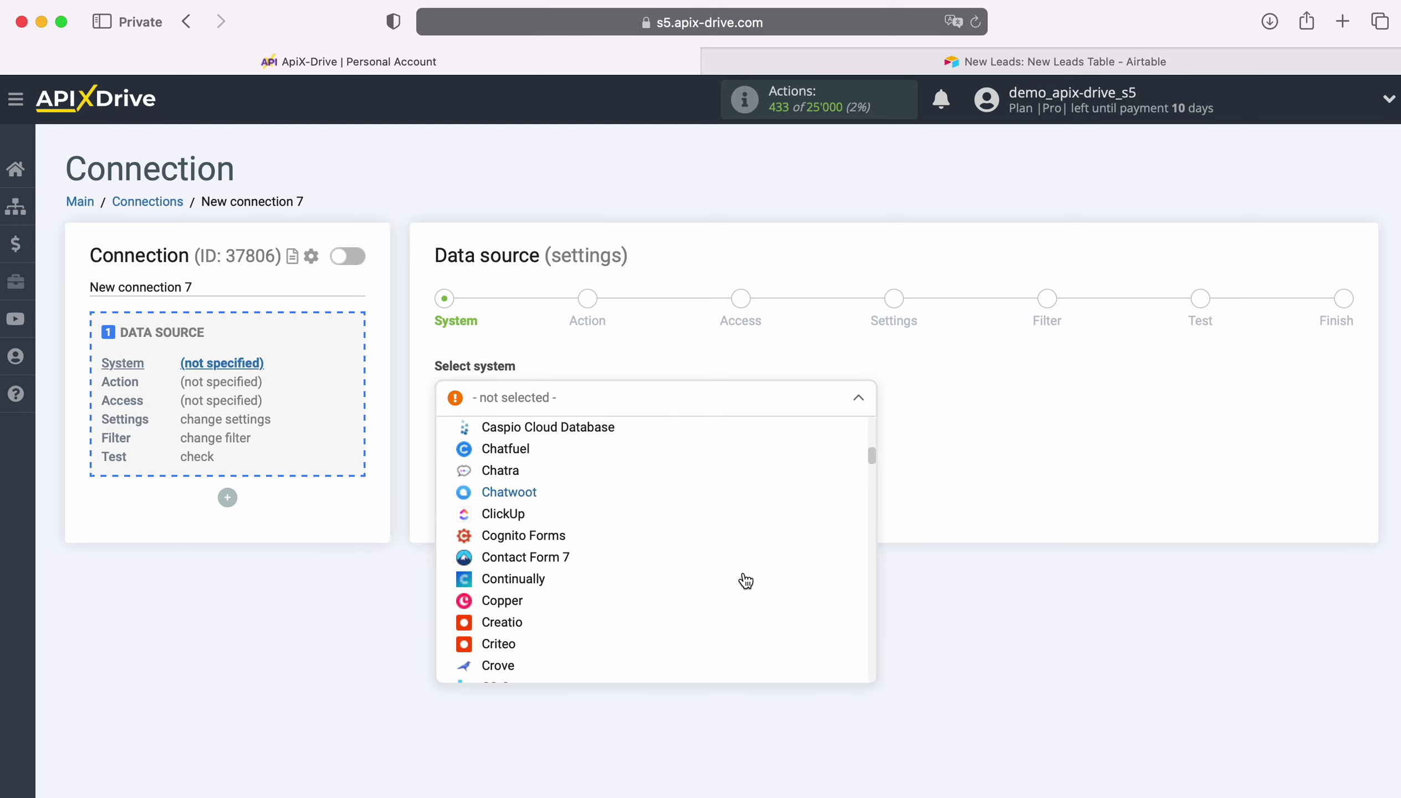
pyautogui.click(503, 557)
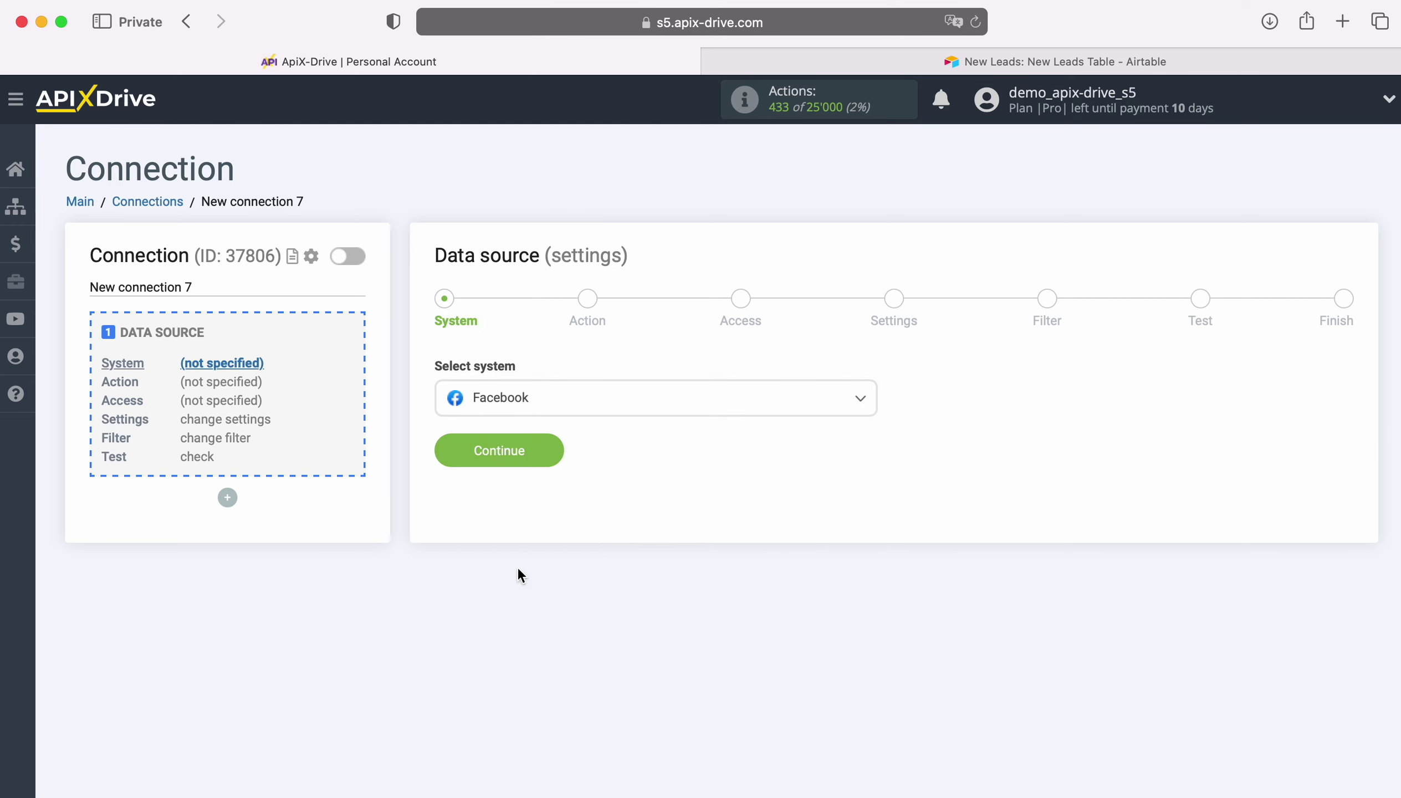
pyautogui.click(552, 444)
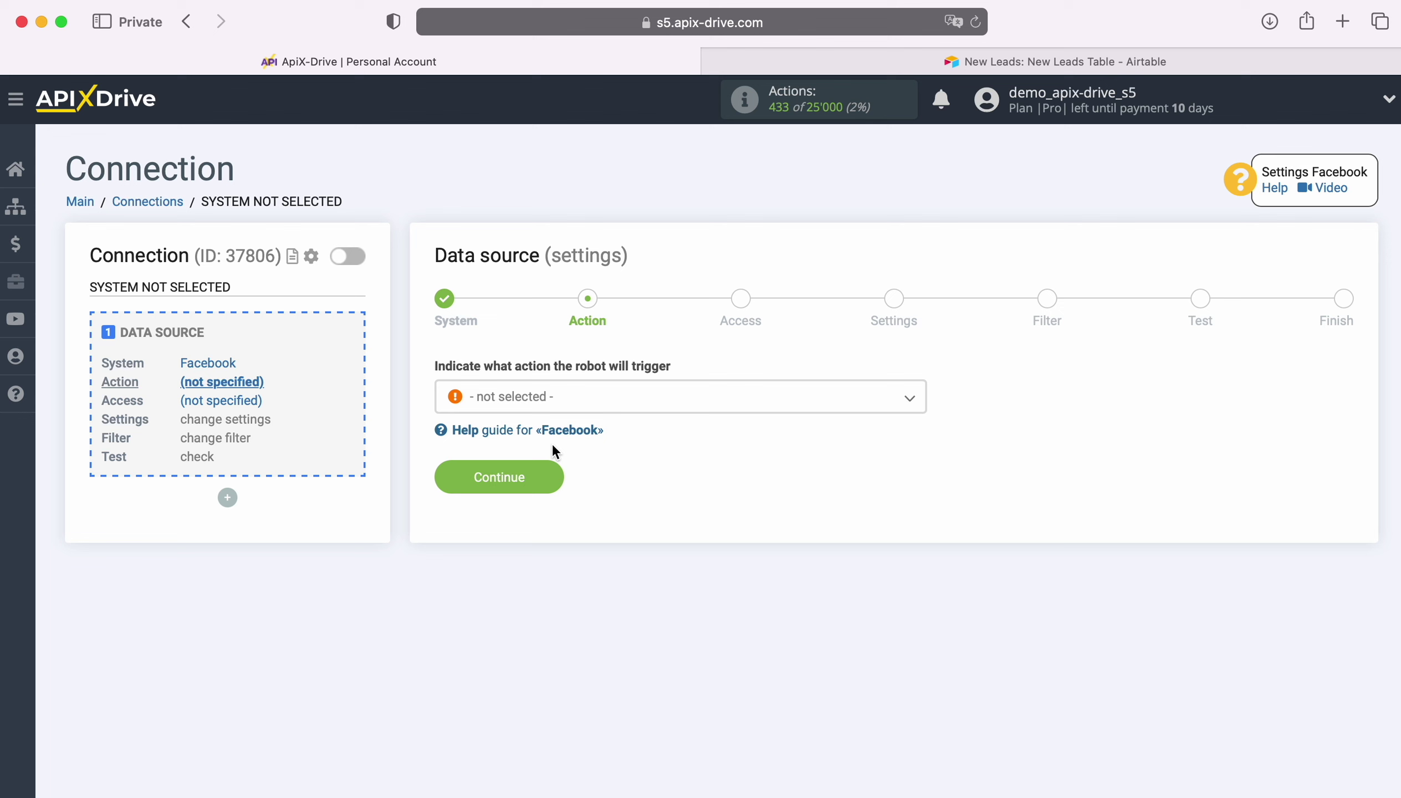
# Set the Facebook data source's action to Get LEADS (new) and continue to account access.
pyautogui.click(688, 406)
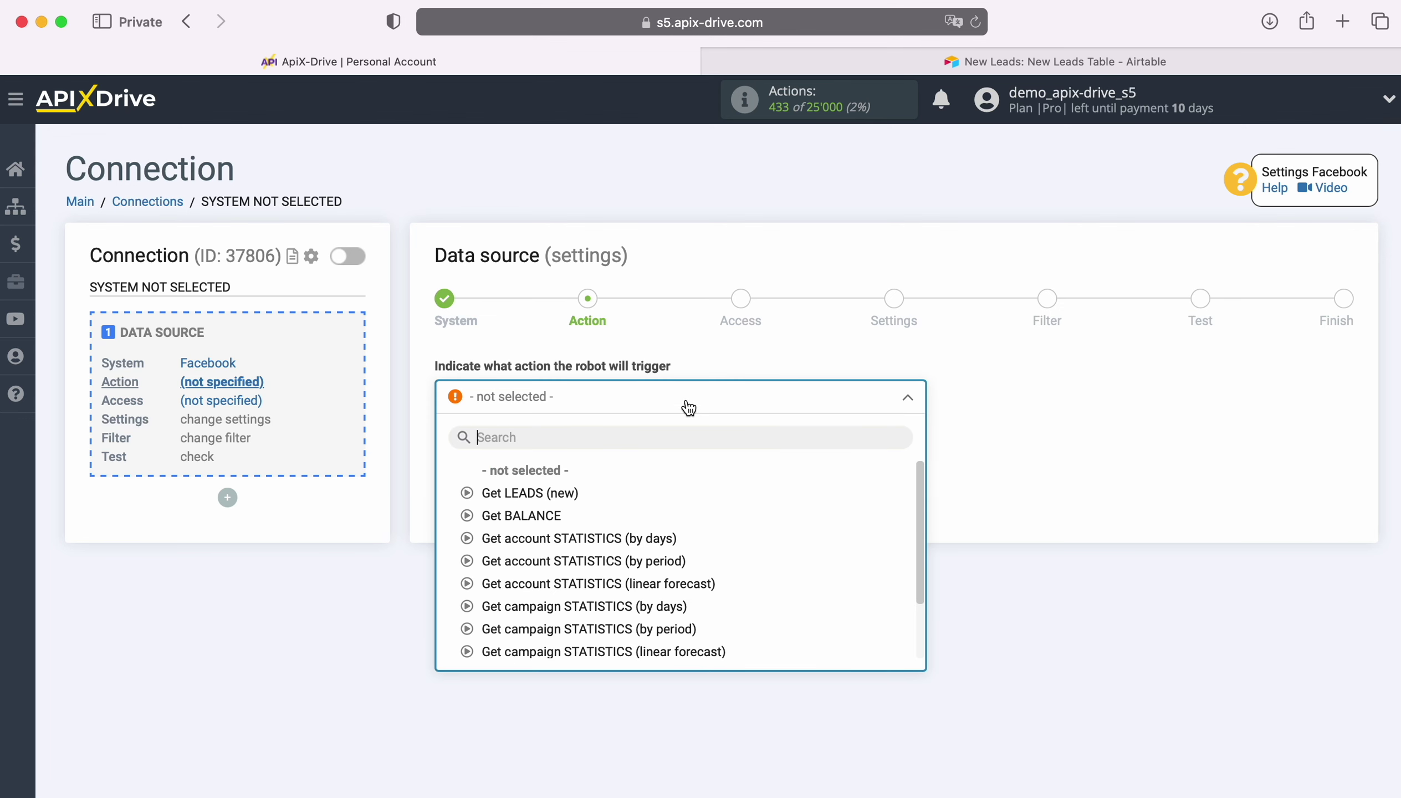
pyautogui.click(558, 492)
pyautogui.click(547, 465)
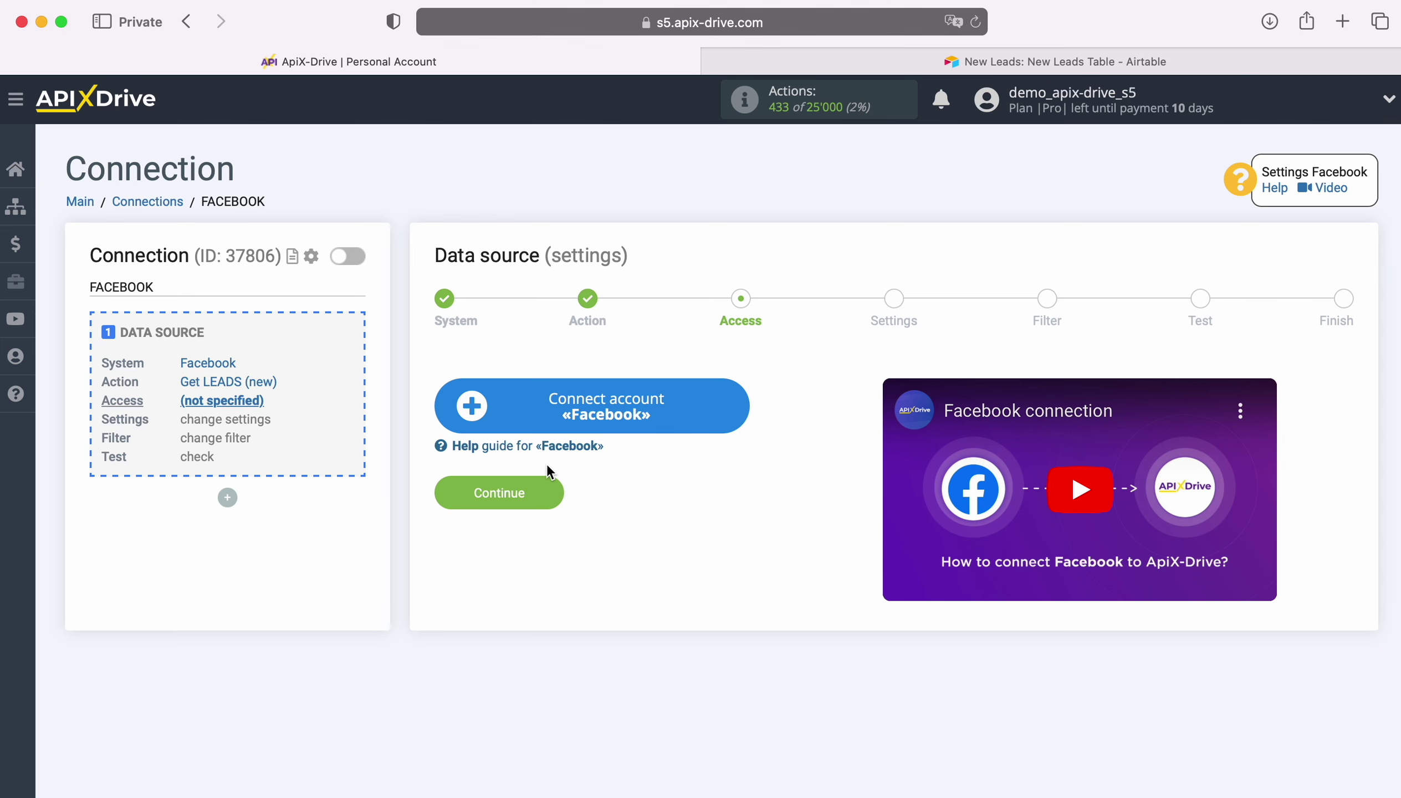
# Start connecting a Facebook account and log in with the saved account e-mail and password.
pyautogui.click(734, 399)
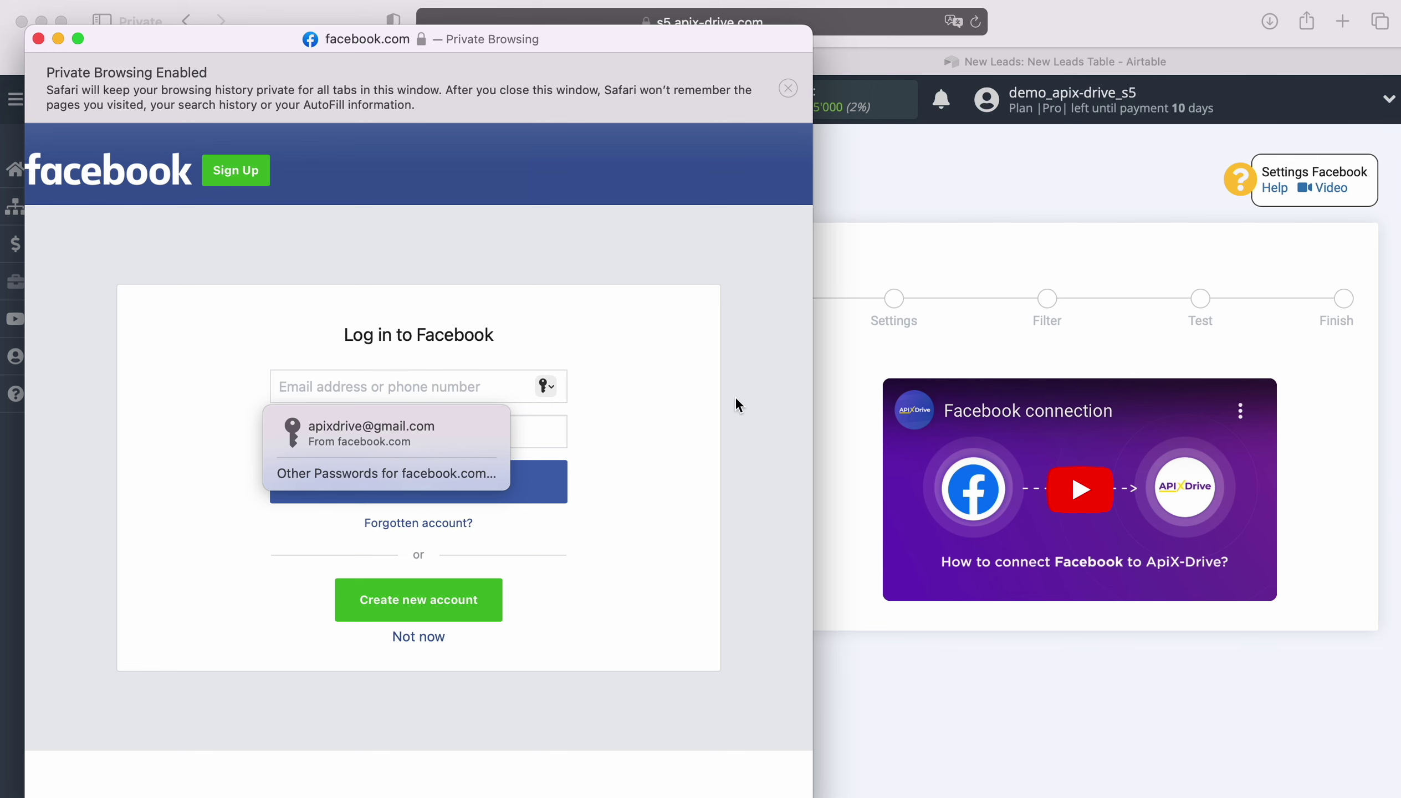
pyautogui.click(416, 425)
pyautogui.click(433, 477)
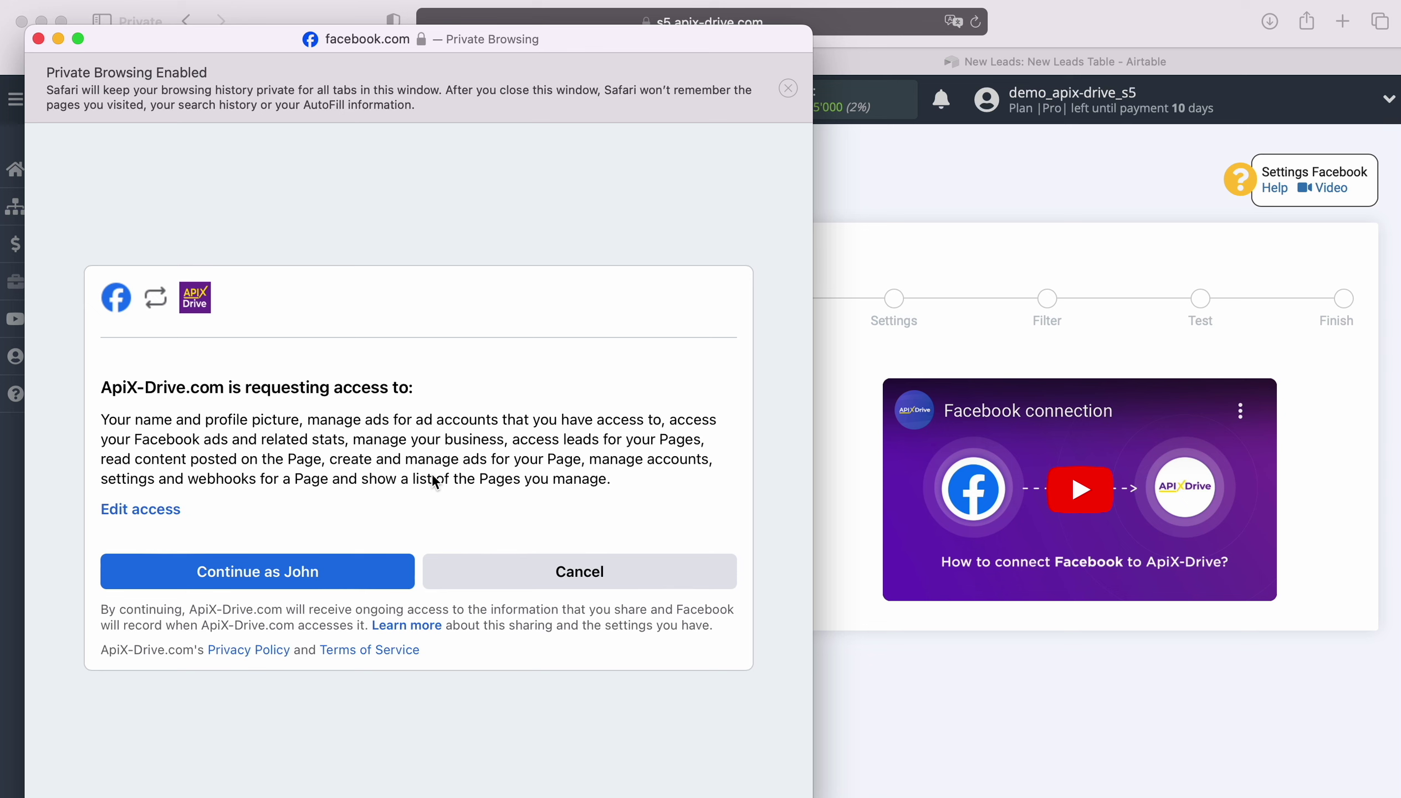
# Review all access permissions requested on Facebook, keep them enabled and authorize ApiX-Drive.
pyautogui.click(143, 509)
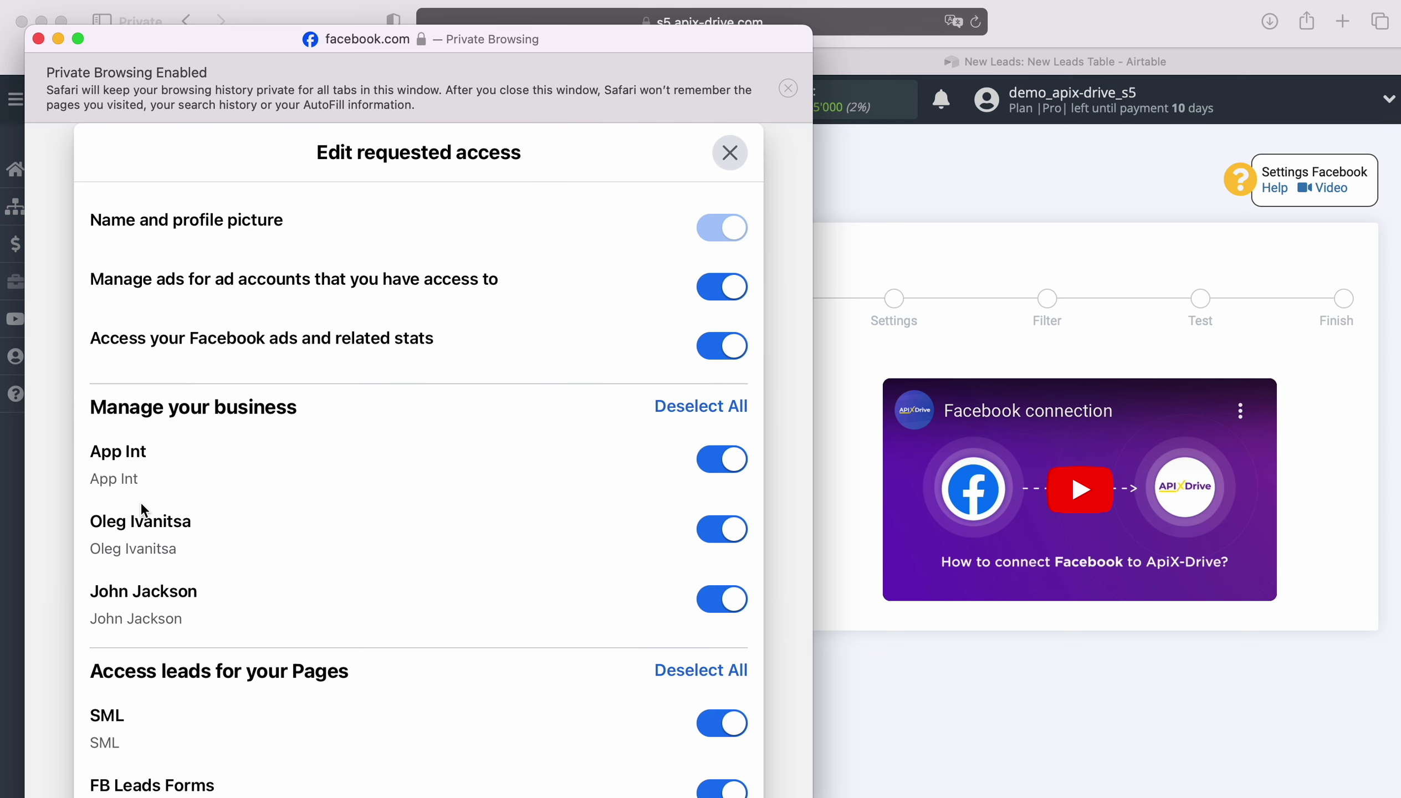
pyautogui.scroll(-8, 142, 503)
pyautogui.scroll(-15, 143, 506)
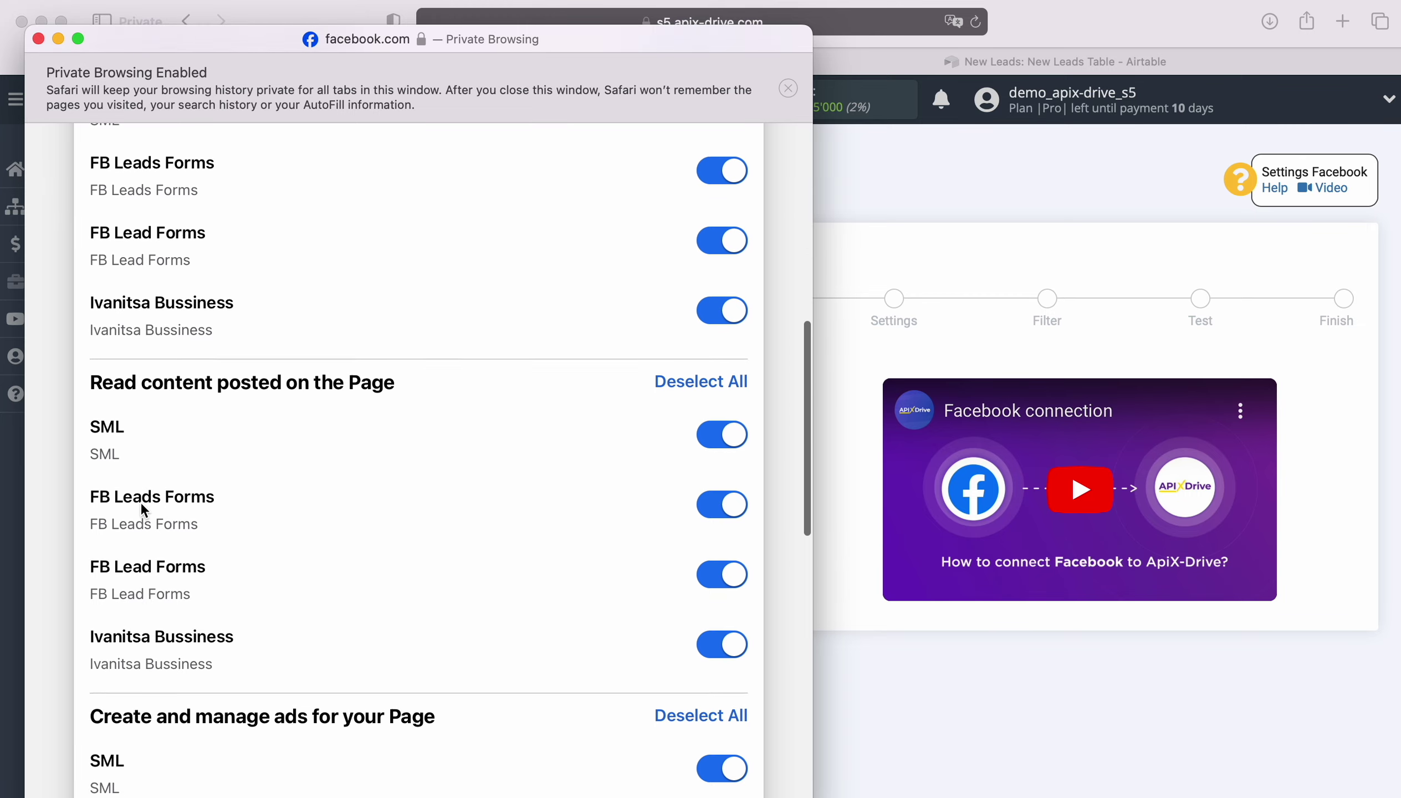
pyautogui.scroll(-5, 141, 506)
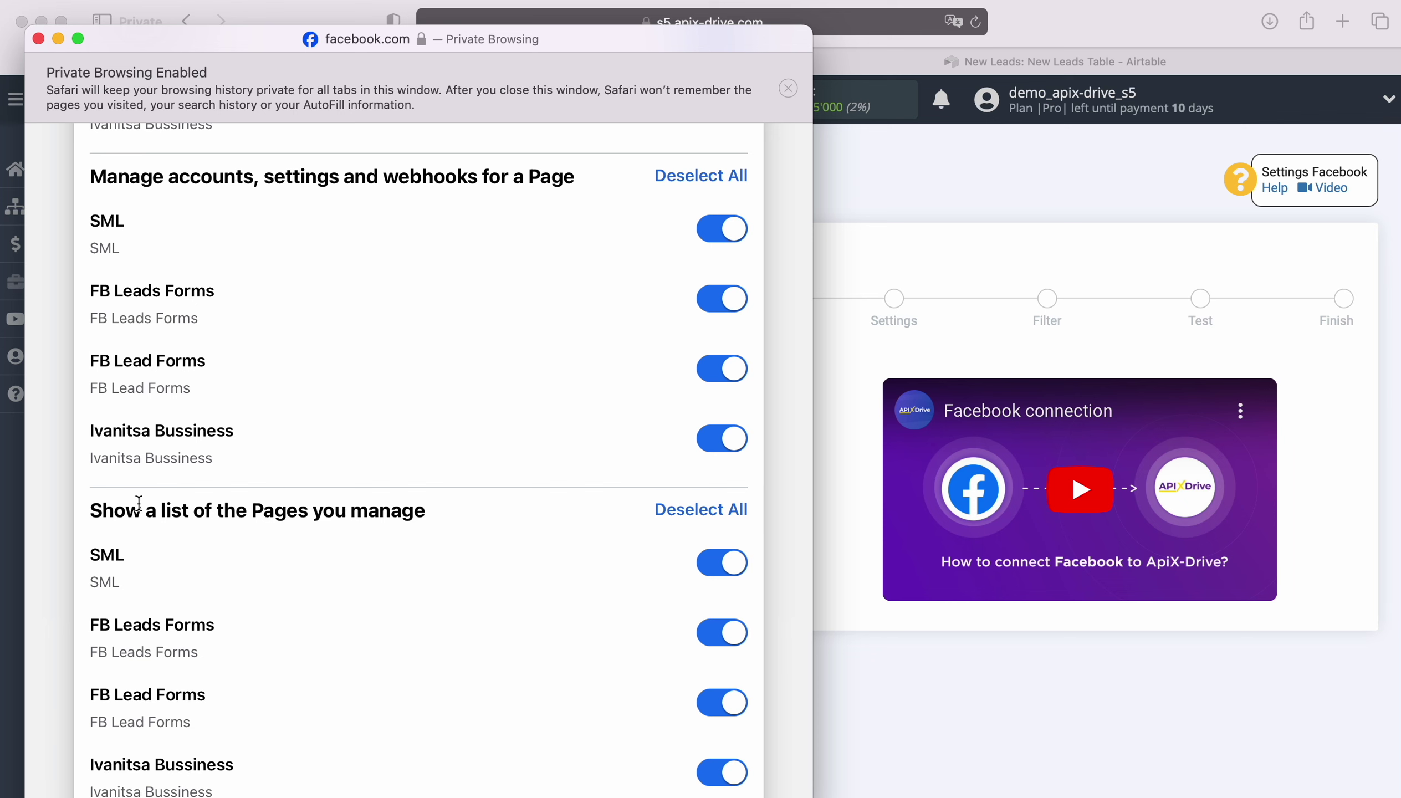
pyautogui.scroll(20, 139, 503)
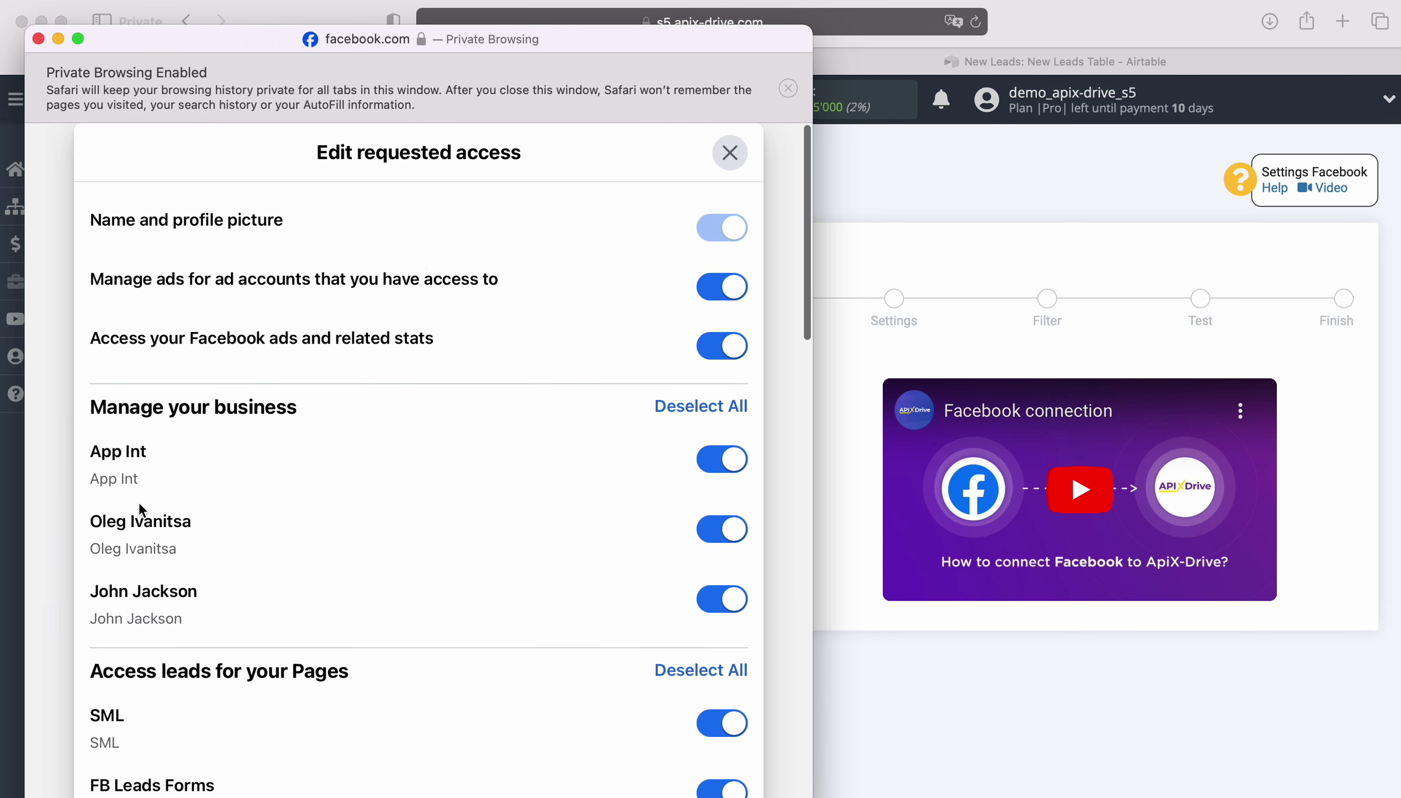
pyautogui.click(728, 154)
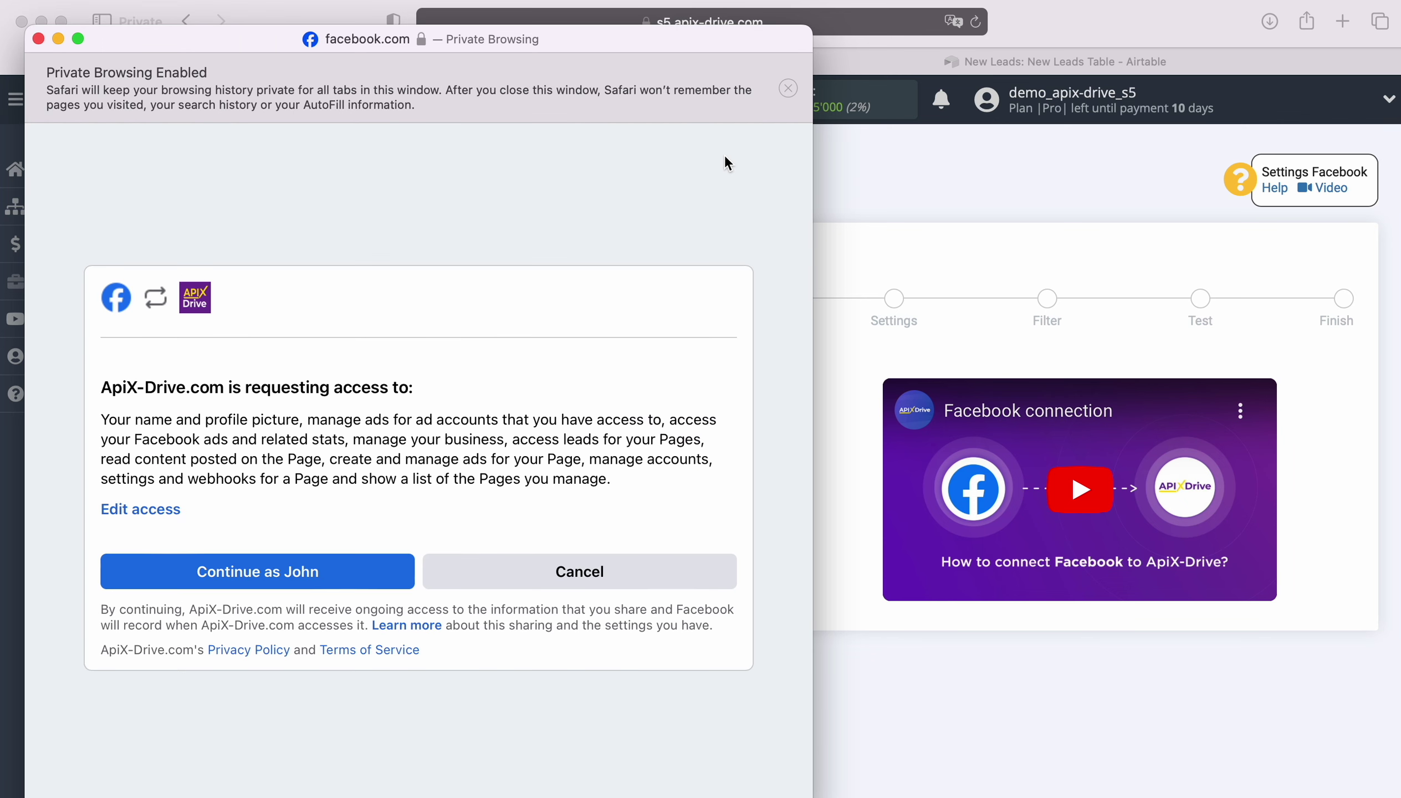
pyautogui.click(248, 583)
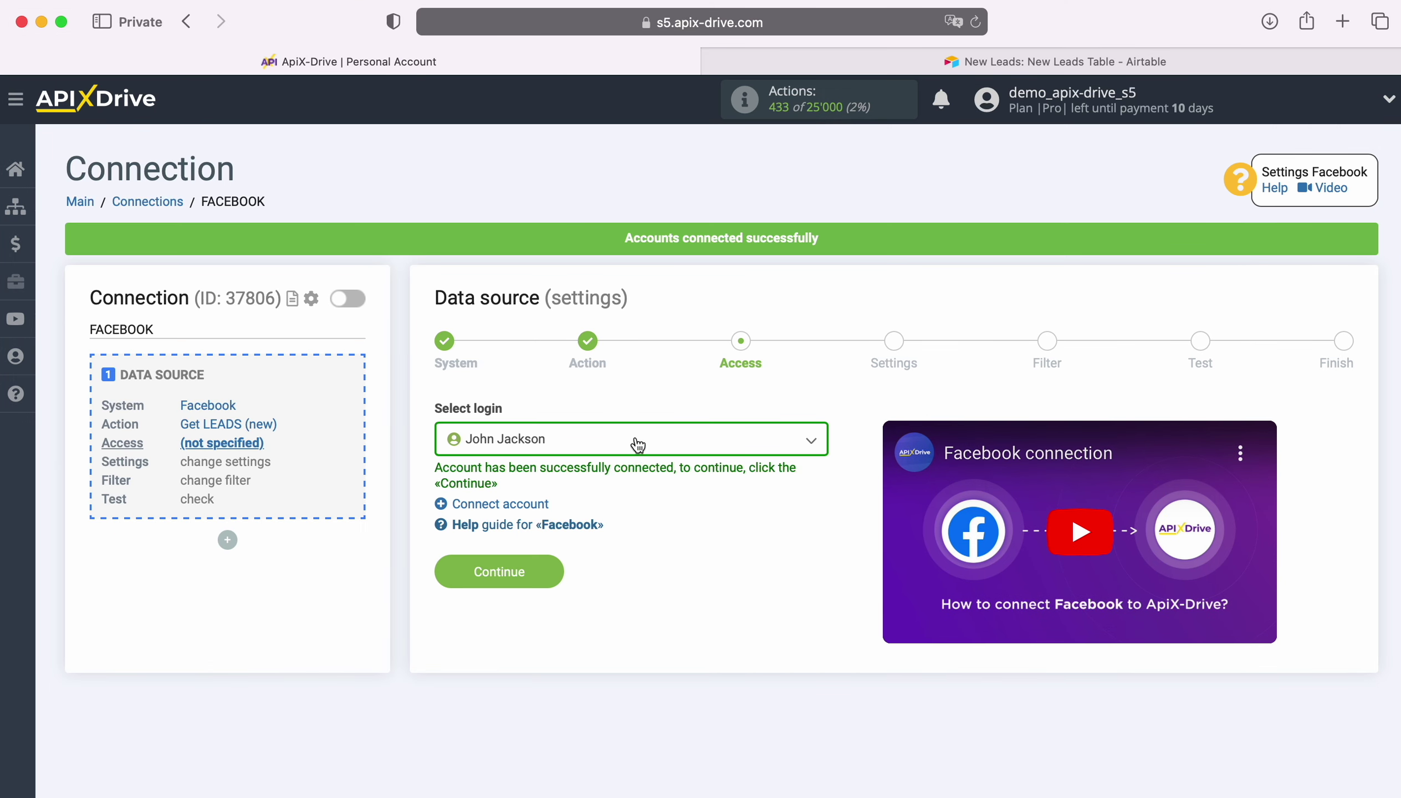
# Select the newly connected Facebook account as the data source login and continue to the settings.
pyautogui.click(637, 443)
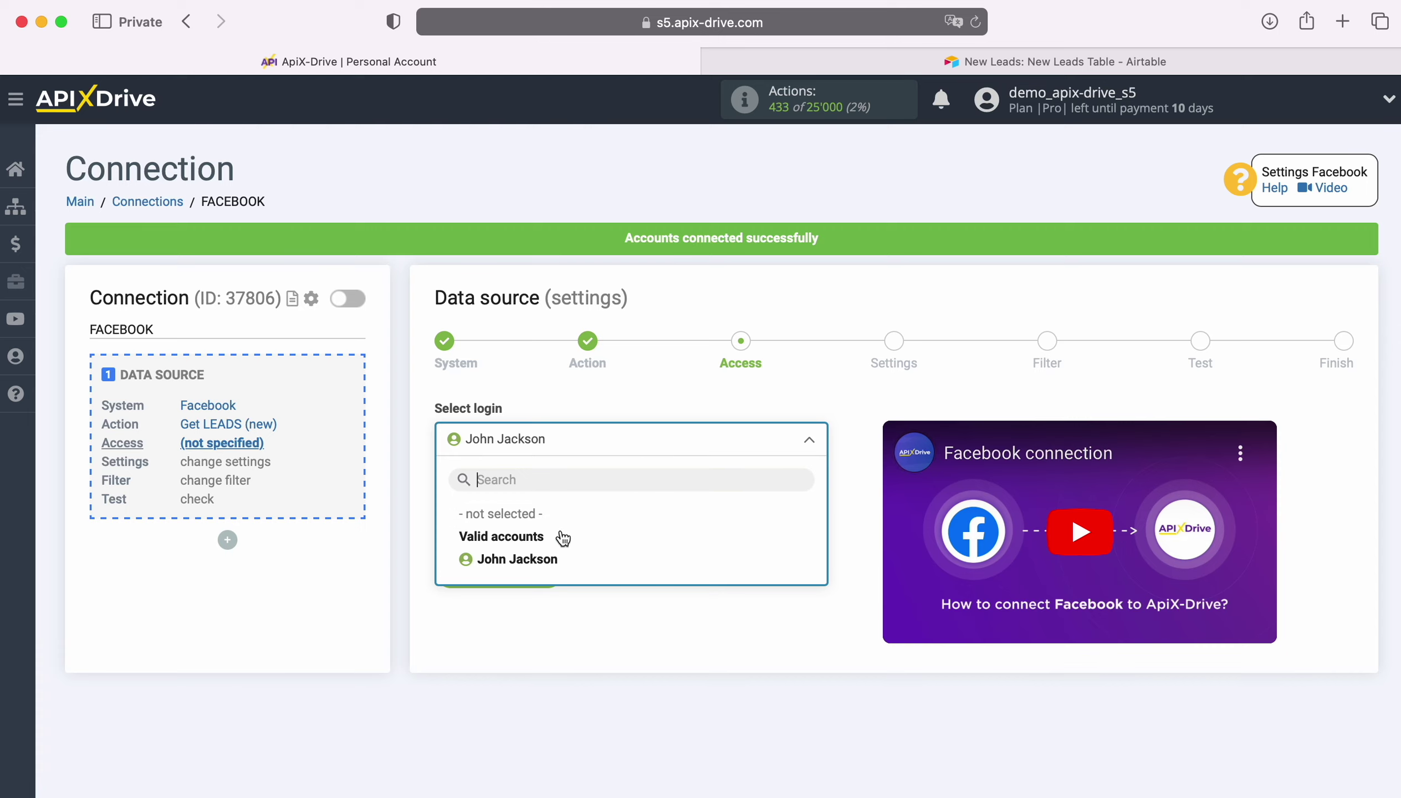
pyautogui.click(542, 557)
pyautogui.click(547, 560)
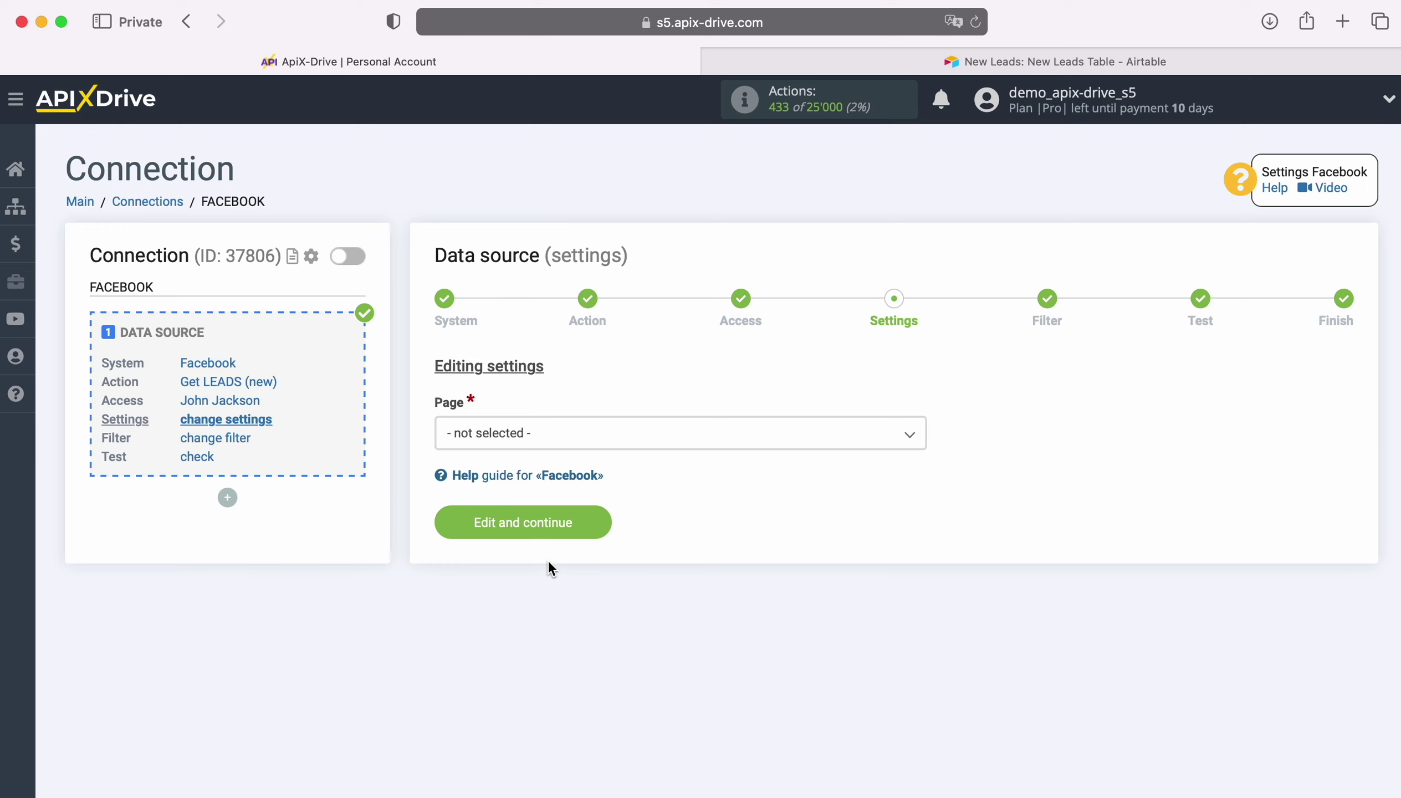
# Configure the source to use the FB Leads Forms page with only the individually selected form FB Lead Form 20.05.2021.
pyautogui.click(547, 437)
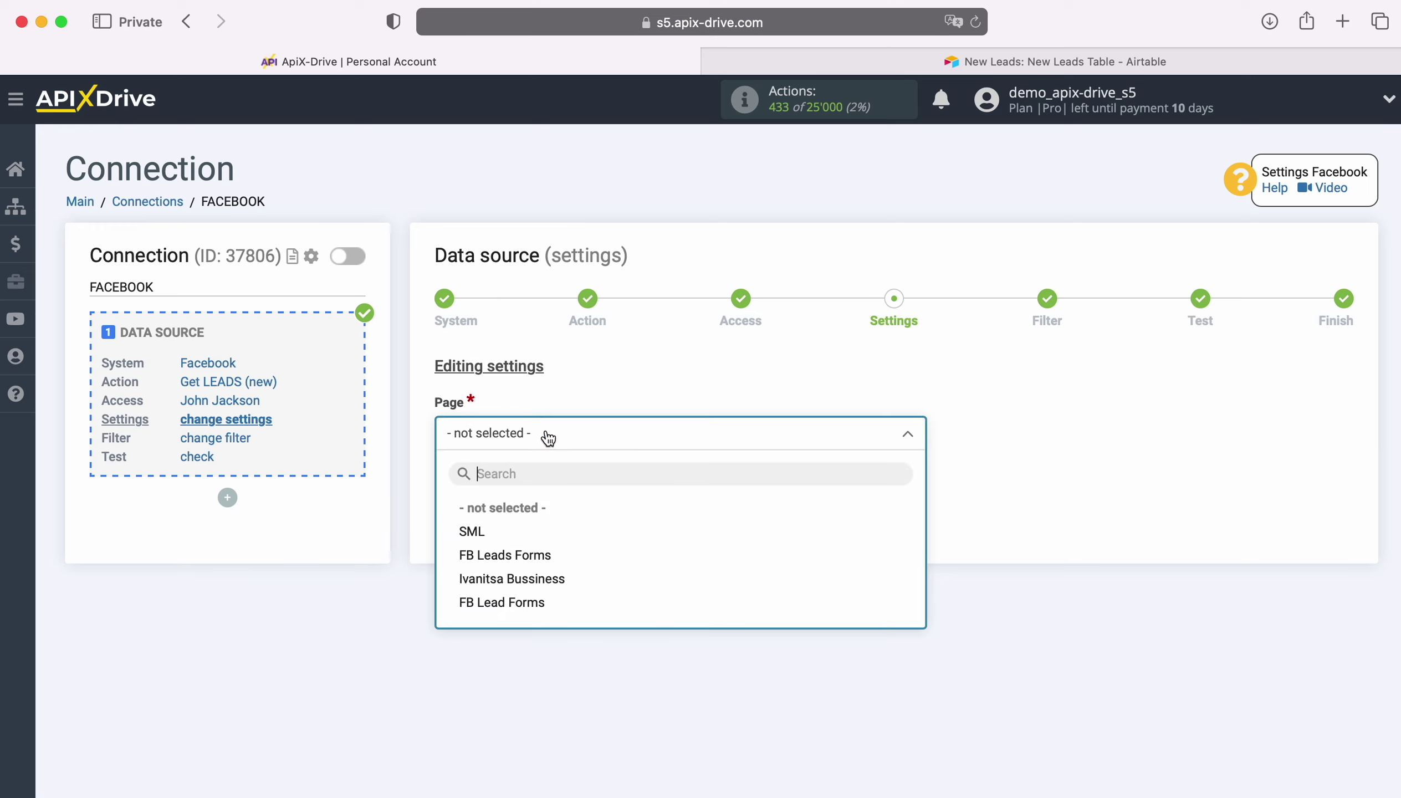
pyautogui.click(519, 556)
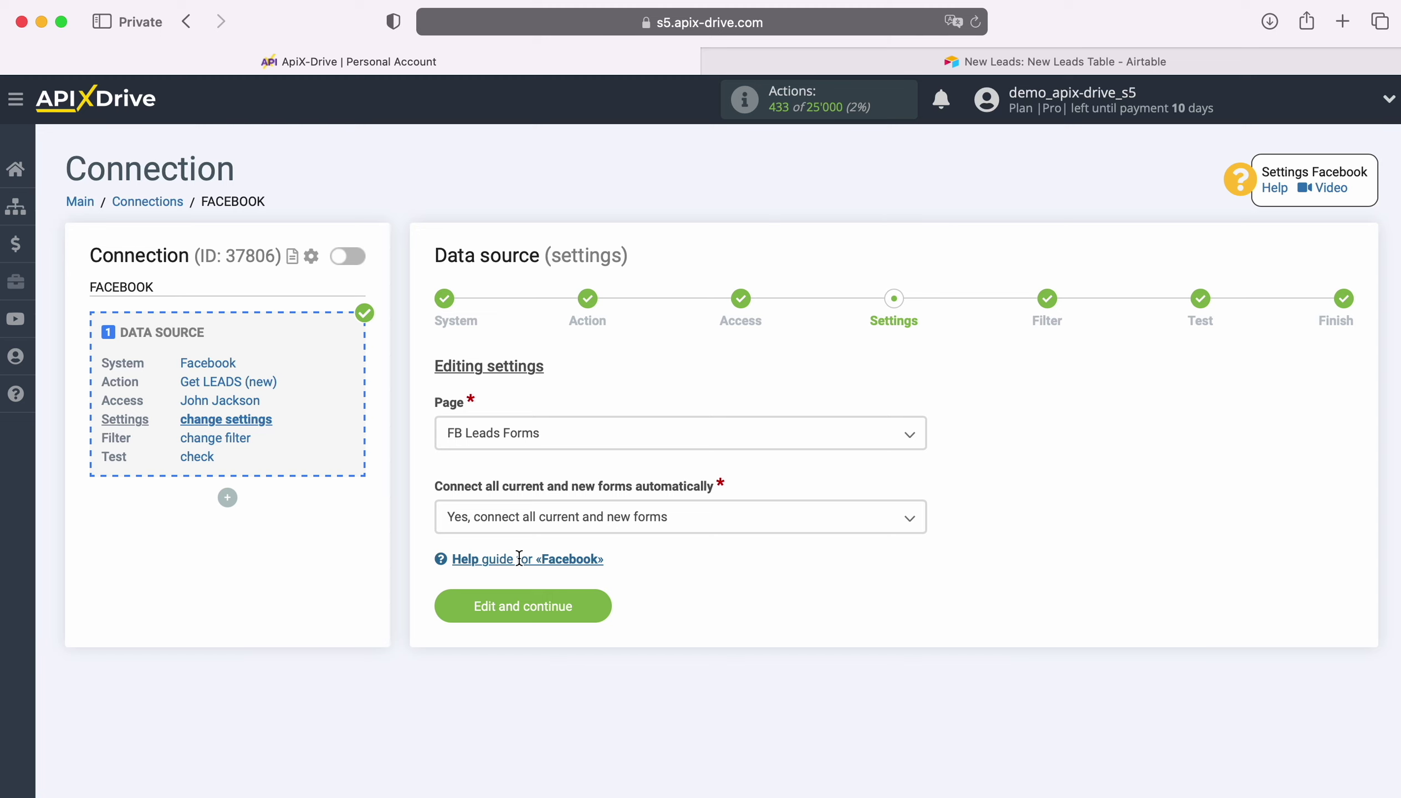
pyautogui.click(667, 521)
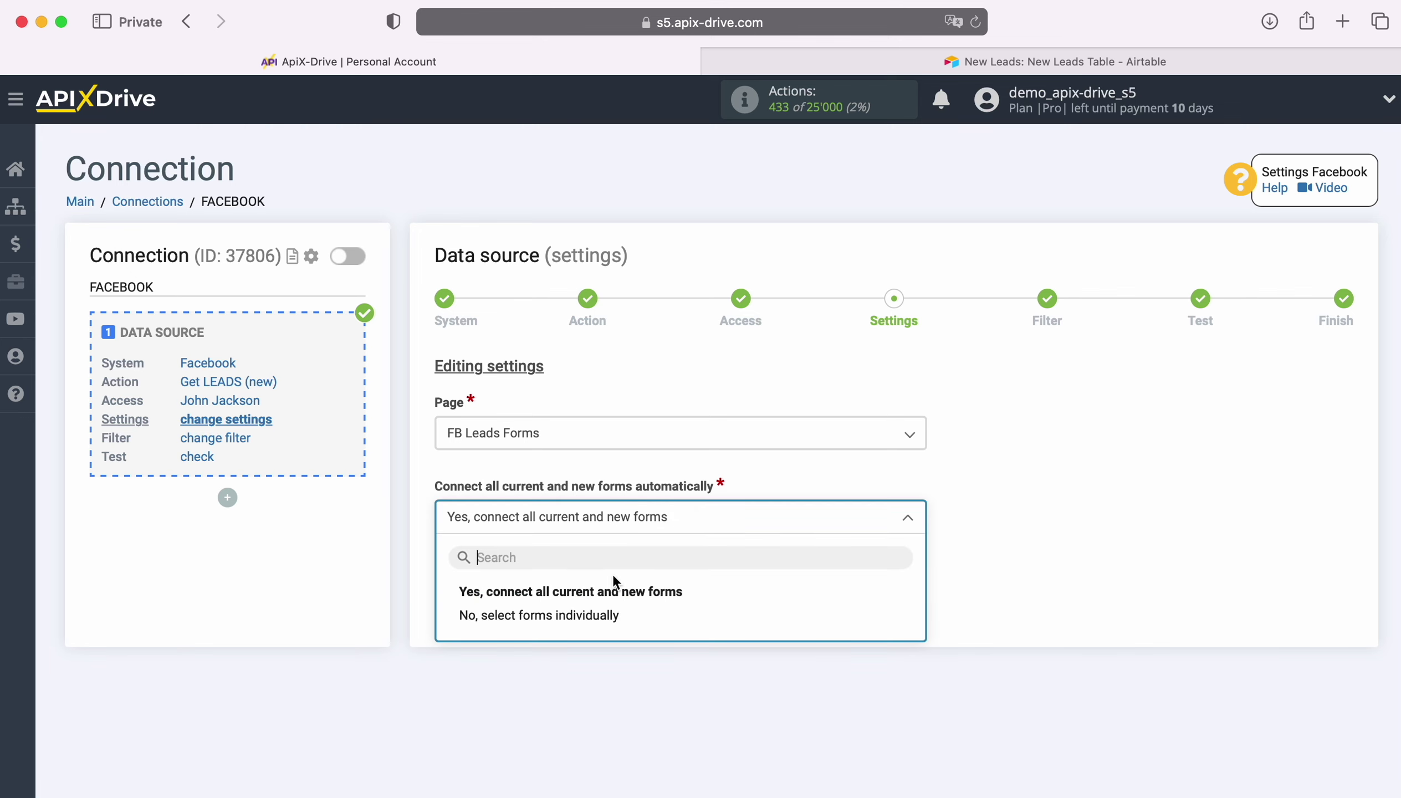
pyautogui.click(598, 615)
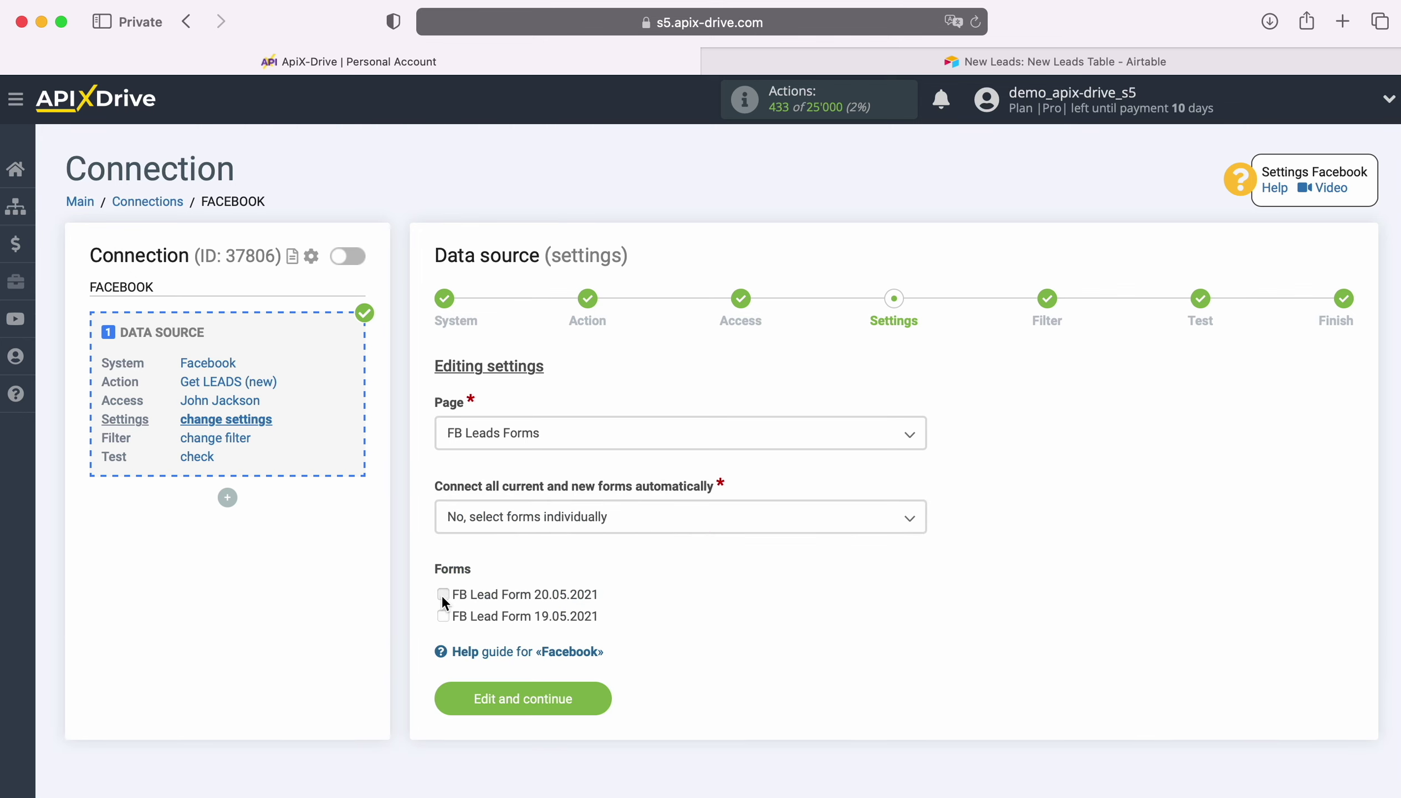
pyautogui.click(443, 594)
pyautogui.click(596, 692)
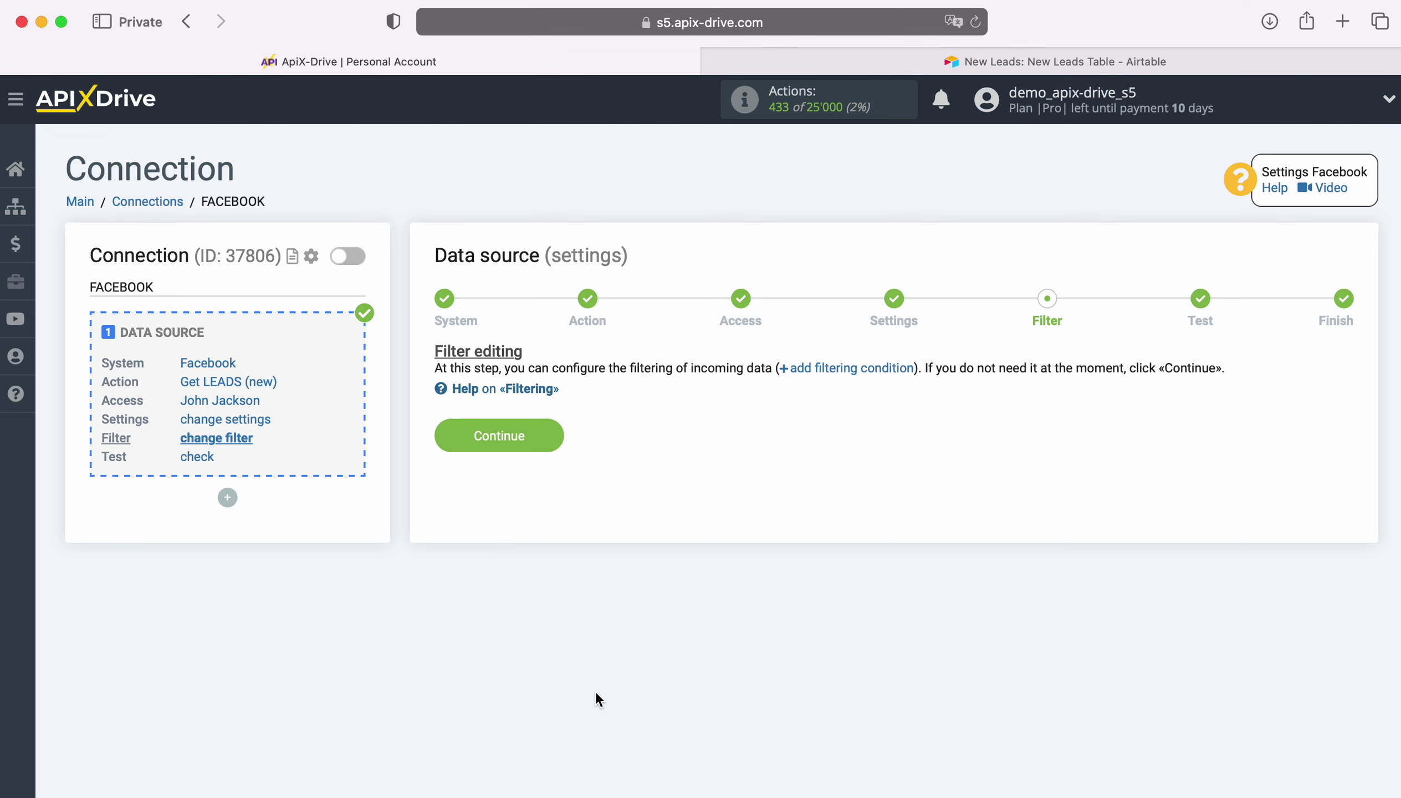
# Continue without a data filter, check the Facebook test data and finish the data source setup.
pyautogui.click(547, 429)
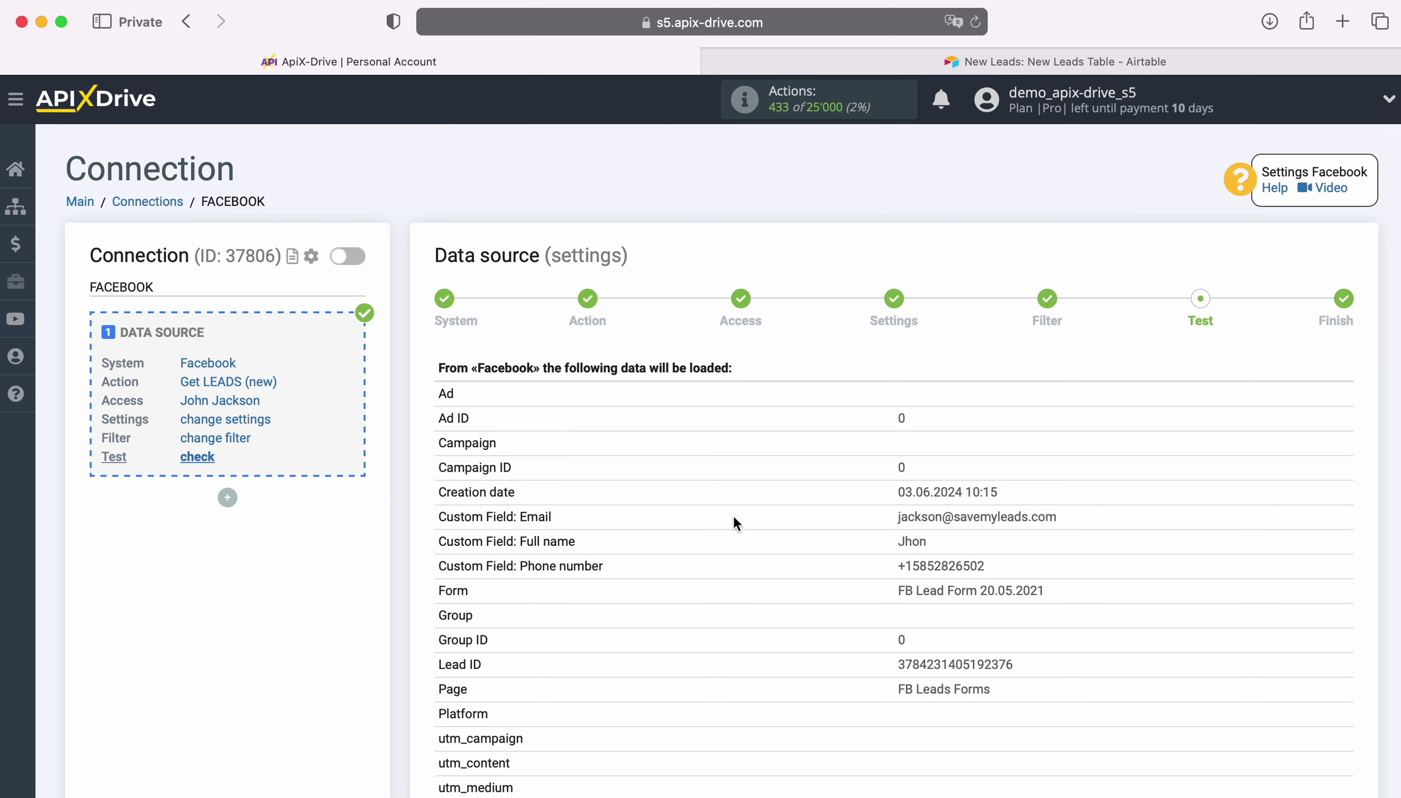
pyautogui.scroll(-5, 1302, 566)
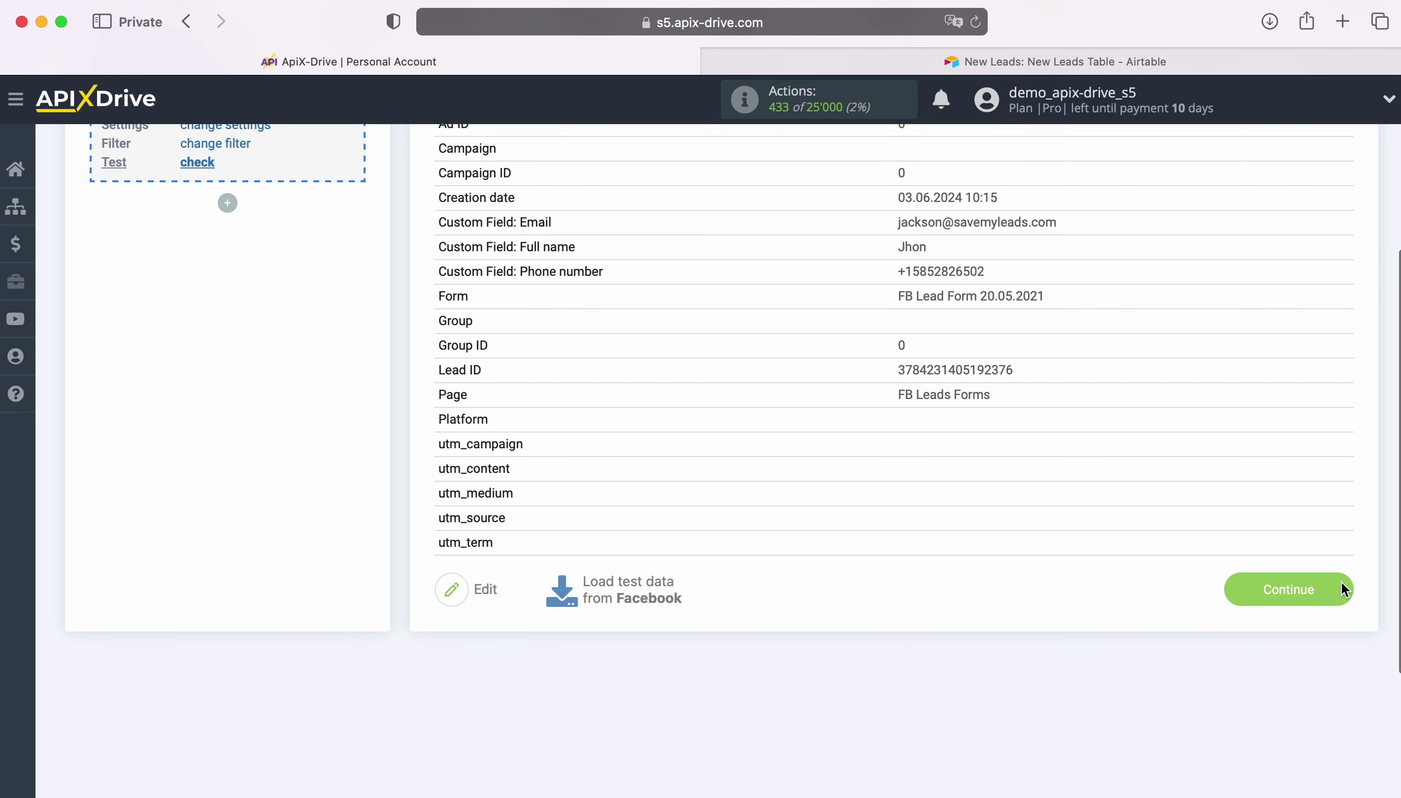
pyautogui.click(1342, 588)
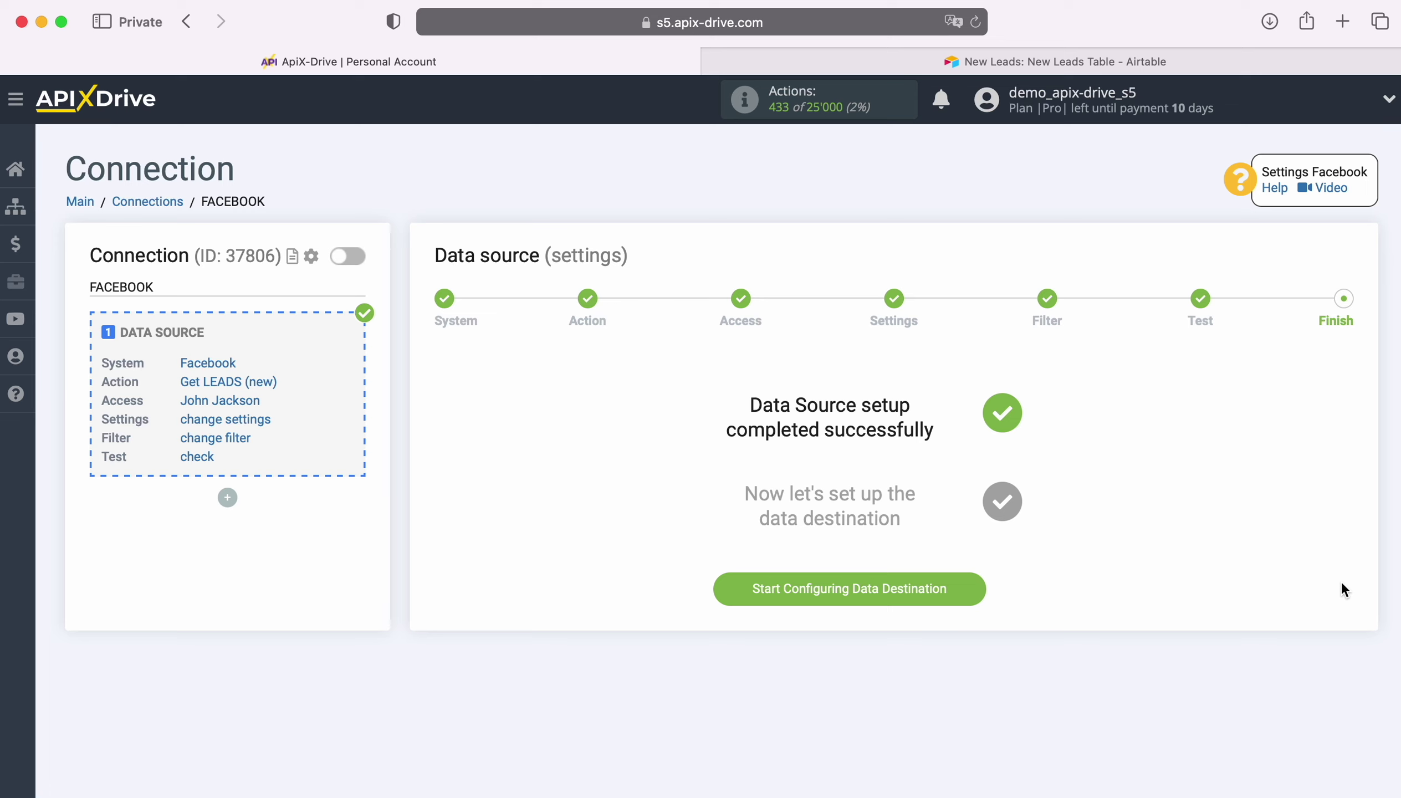
# Start configuring the data destination and set Airtable as its system.
pyautogui.click(977, 588)
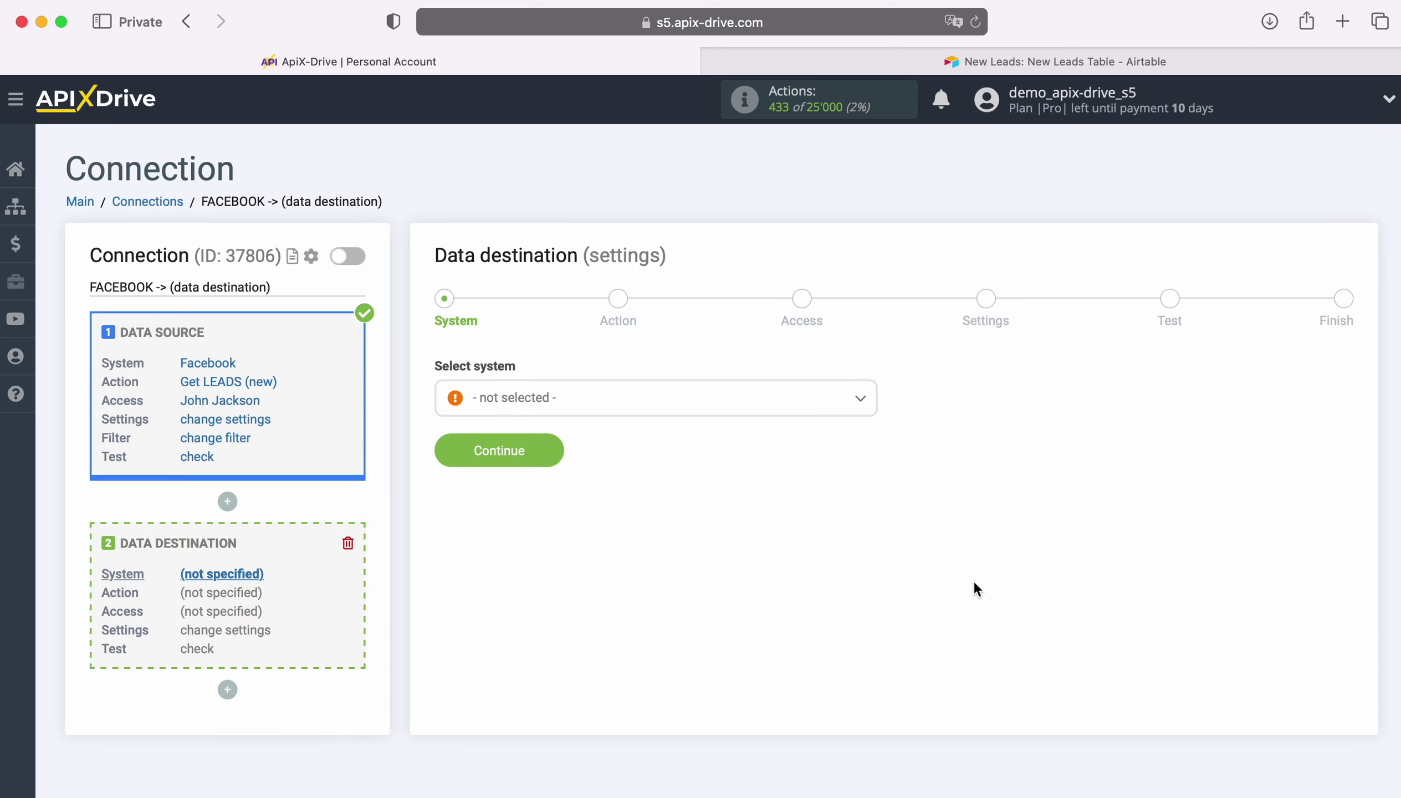
pyautogui.click(696, 406)
pyautogui.scroll(-3, 725, 564)
pyautogui.click(498, 548)
pyautogui.click(550, 442)
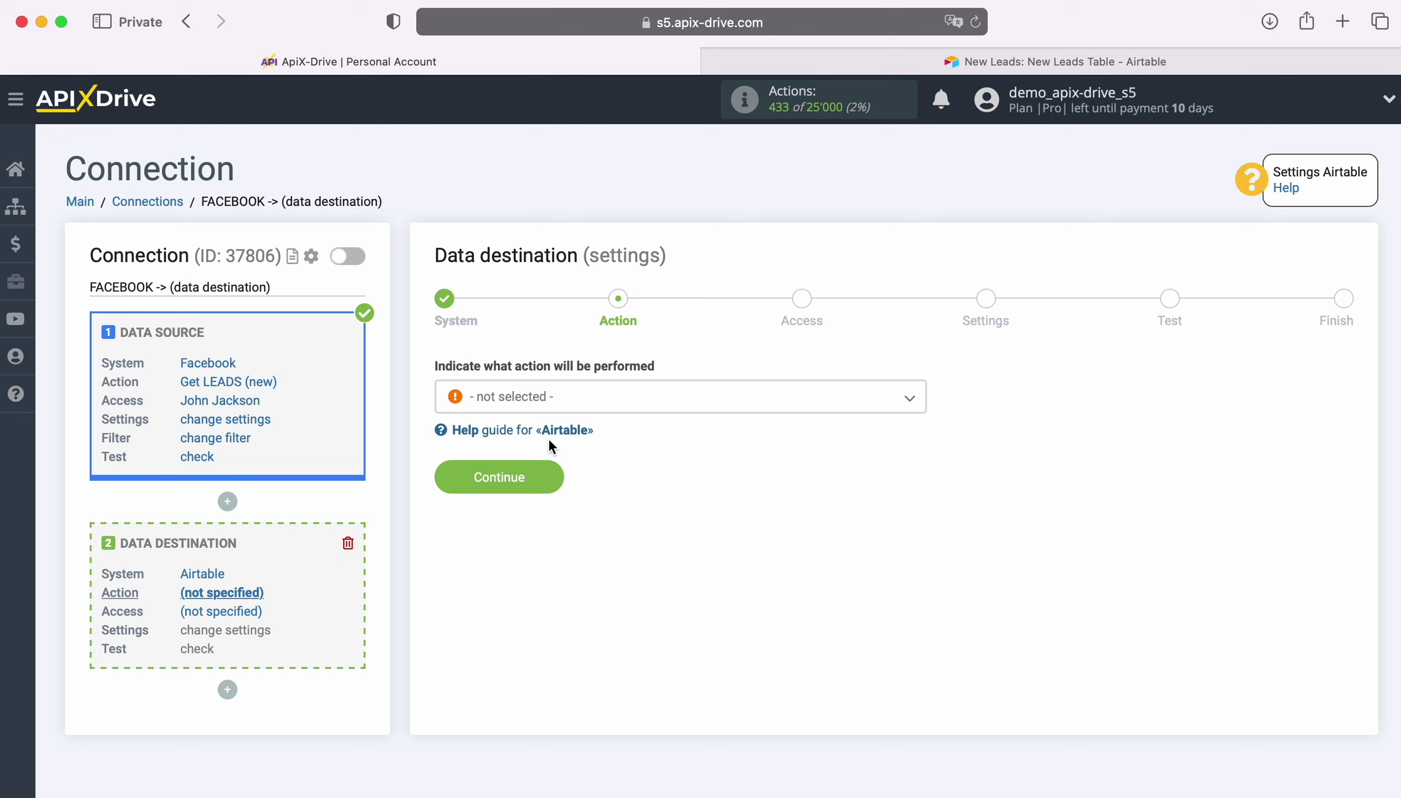
# Set the Airtable destination's action to Add ROW and continue to account access.
pyautogui.click(626, 396)
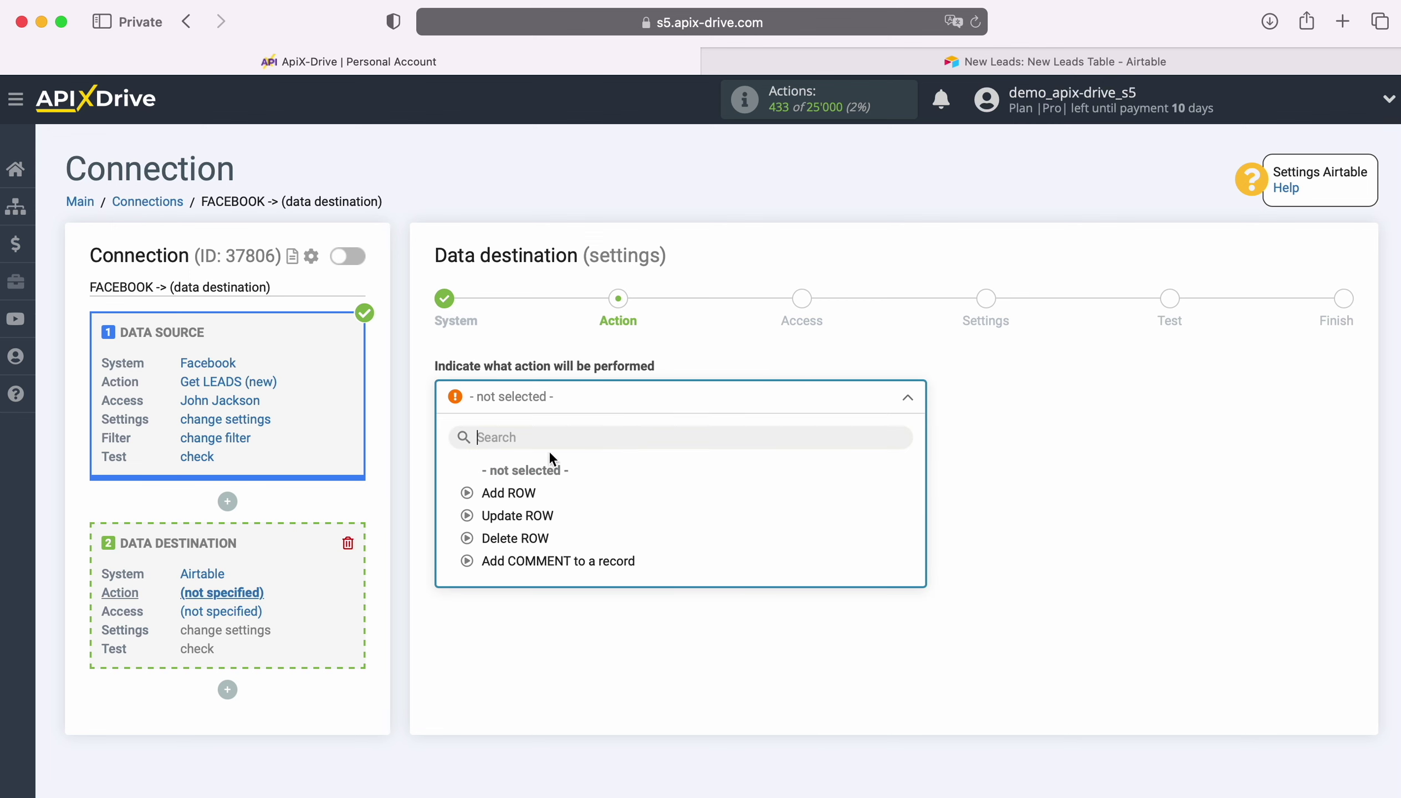
pyautogui.click(525, 492)
pyautogui.click(549, 473)
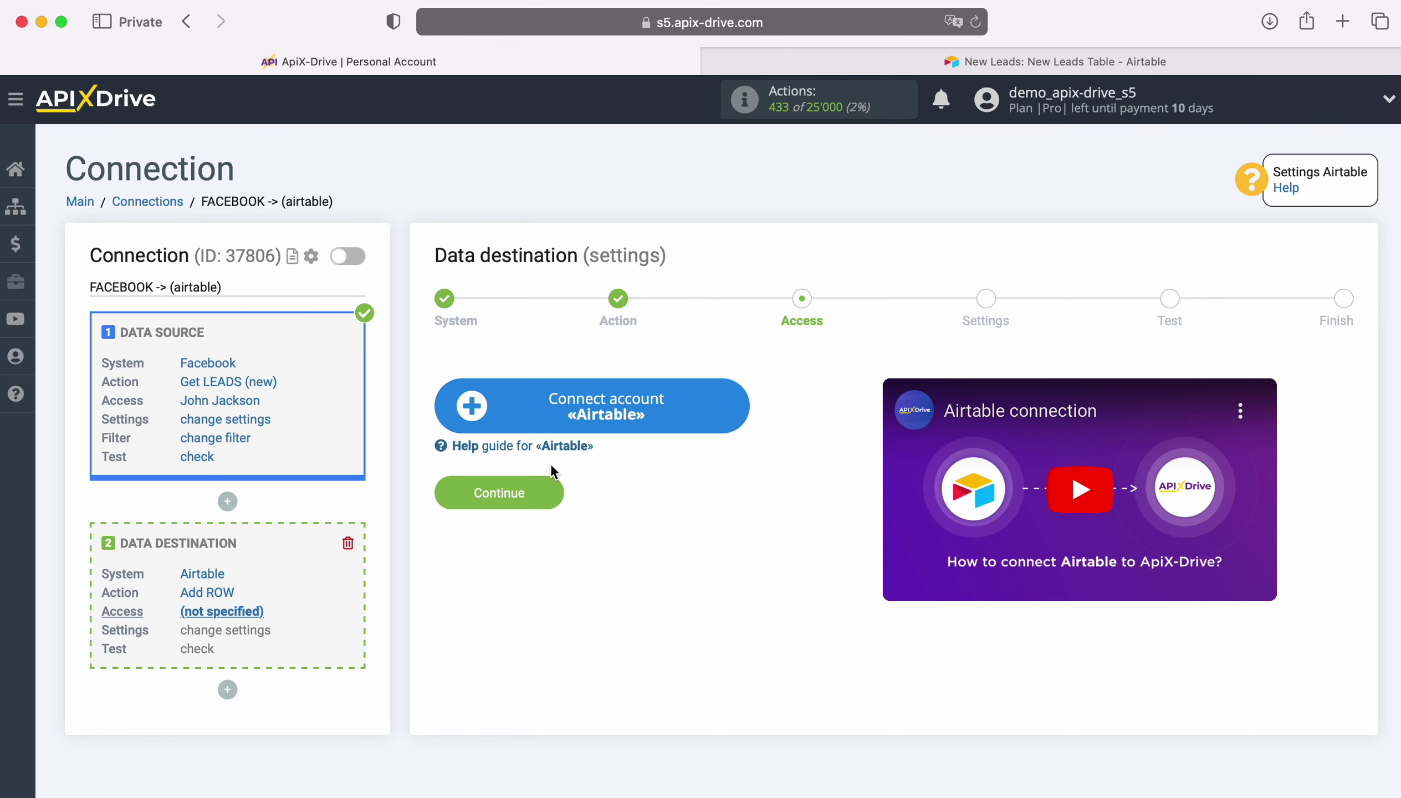
# Start connecting an Airtable account and sign in with the saved account e-mail and password.
pyautogui.click(737, 398)
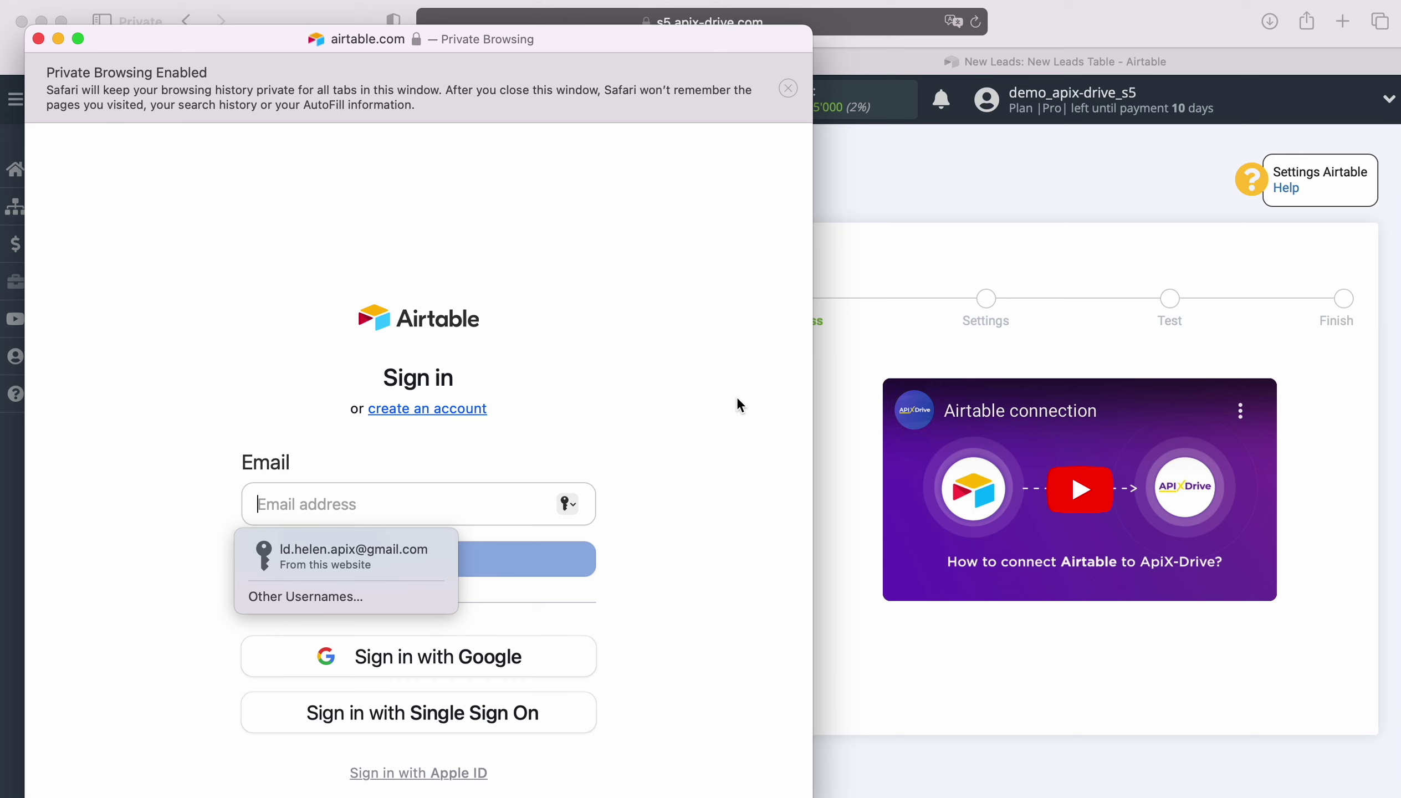
pyautogui.click(359, 547)
pyautogui.click(399, 560)
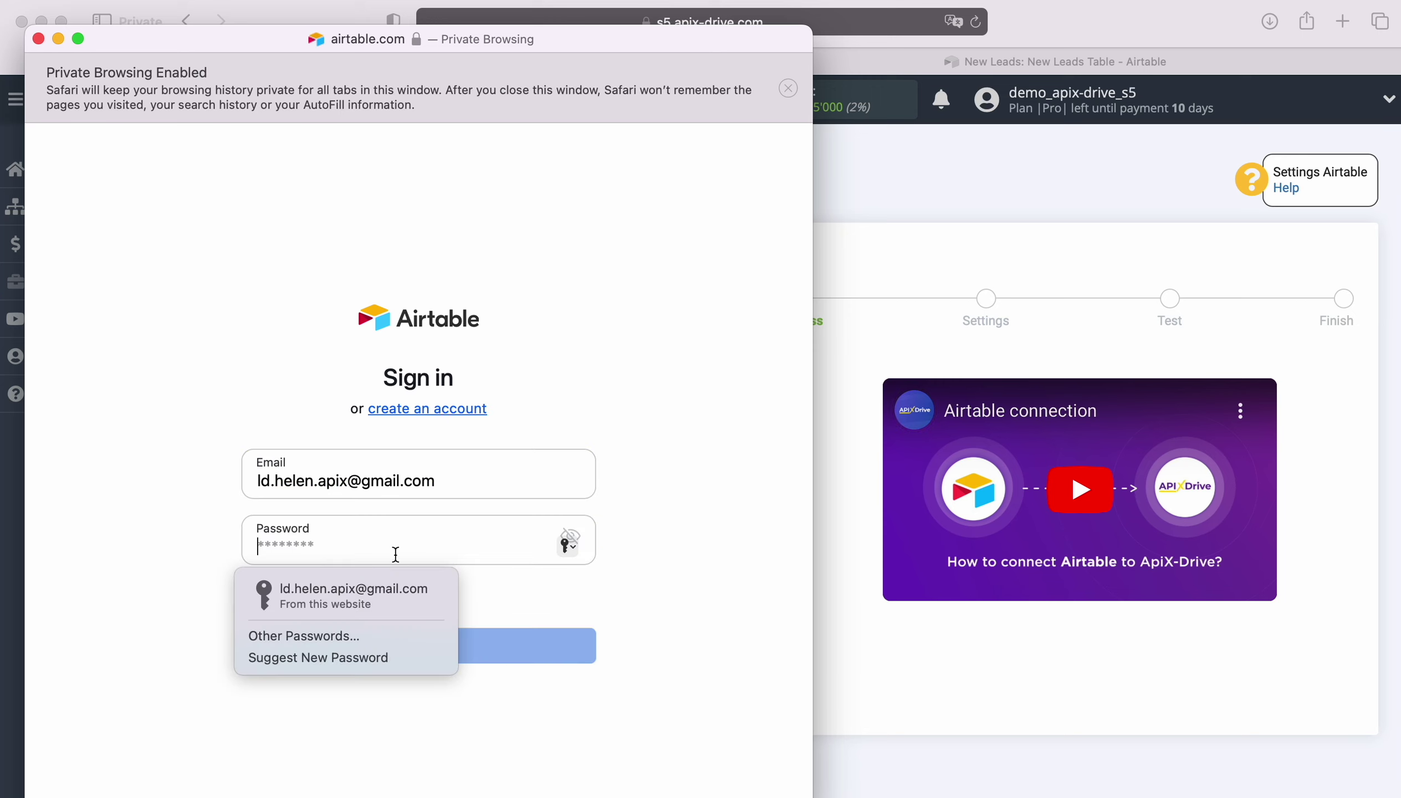
pyautogui.click(372, 580)
pyautogui.click(429, 648)
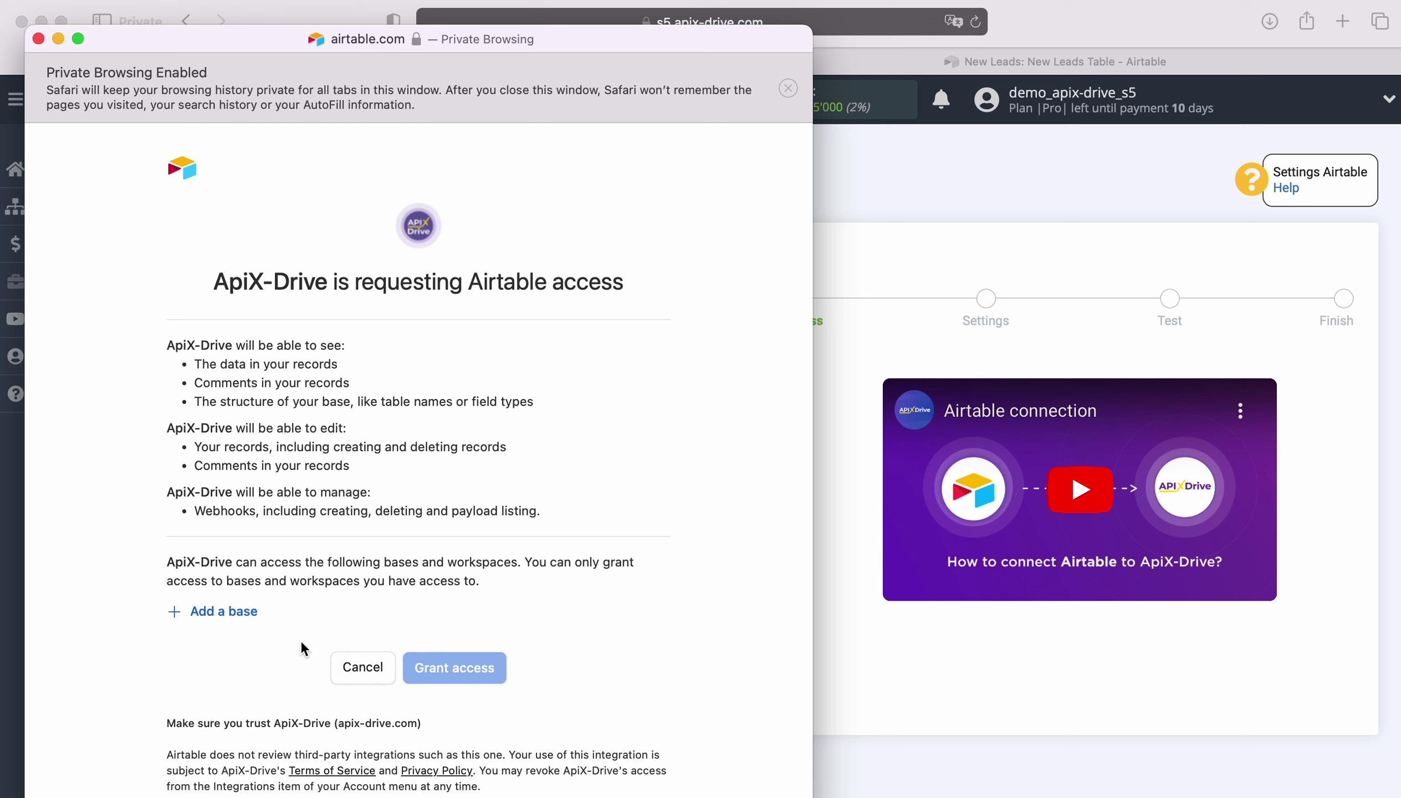
# Add the New Leads and New Orders bases to the Airtable access request and grant ApiX-Drive access.
pyautogui.click(225, 611)
pyautogui.click(232, 589)
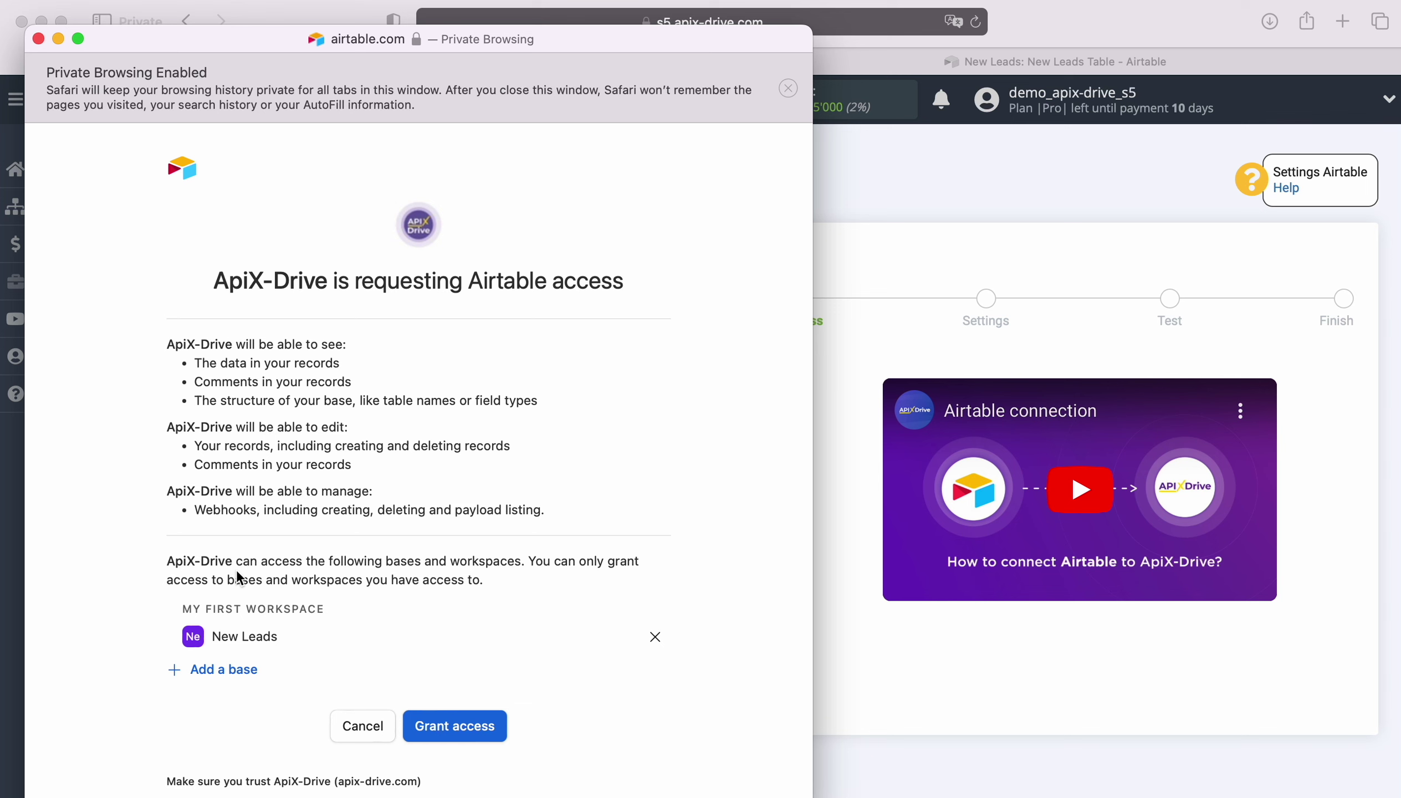
pyautogui.click(225, 672)
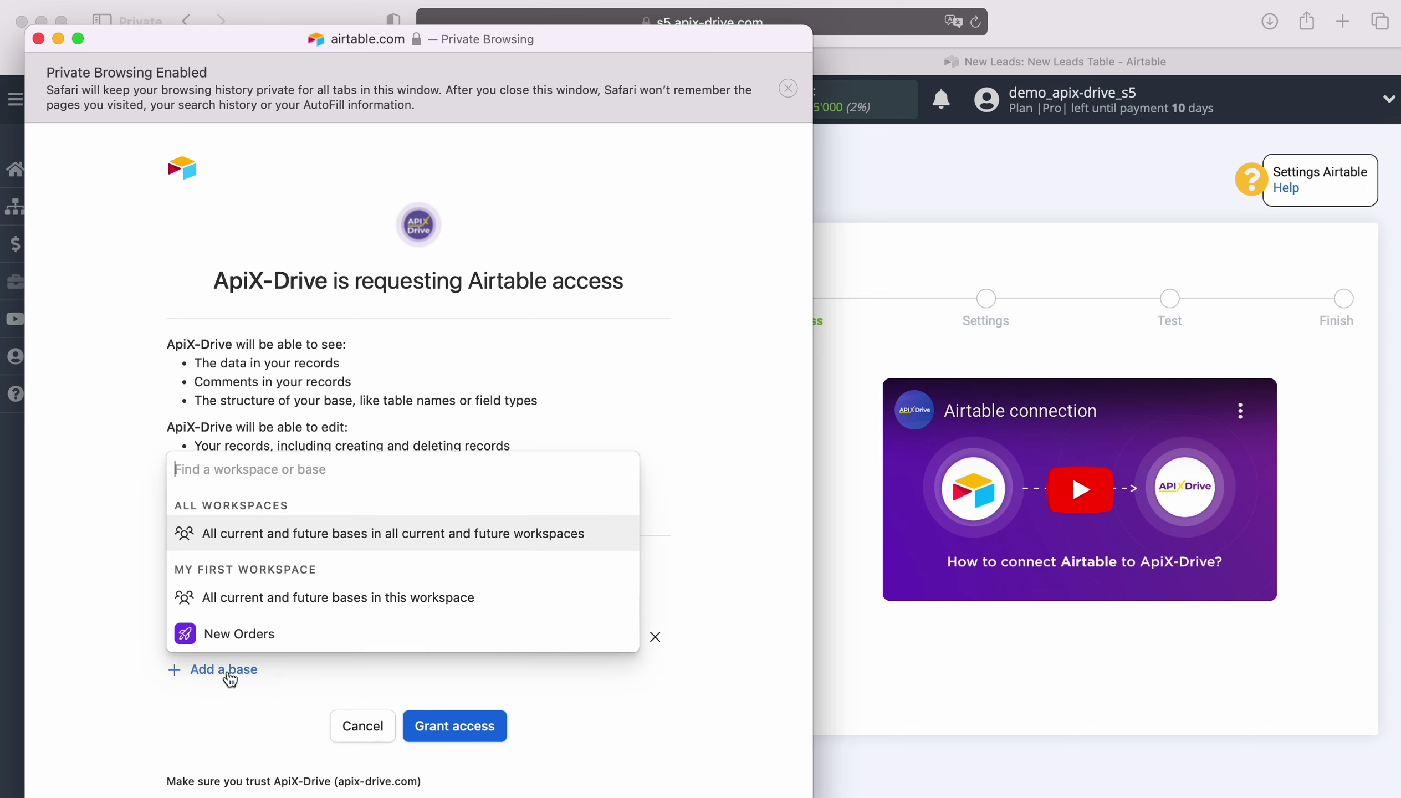
pyautogui.click(236, 636)
pyautogui.click(452, 757)
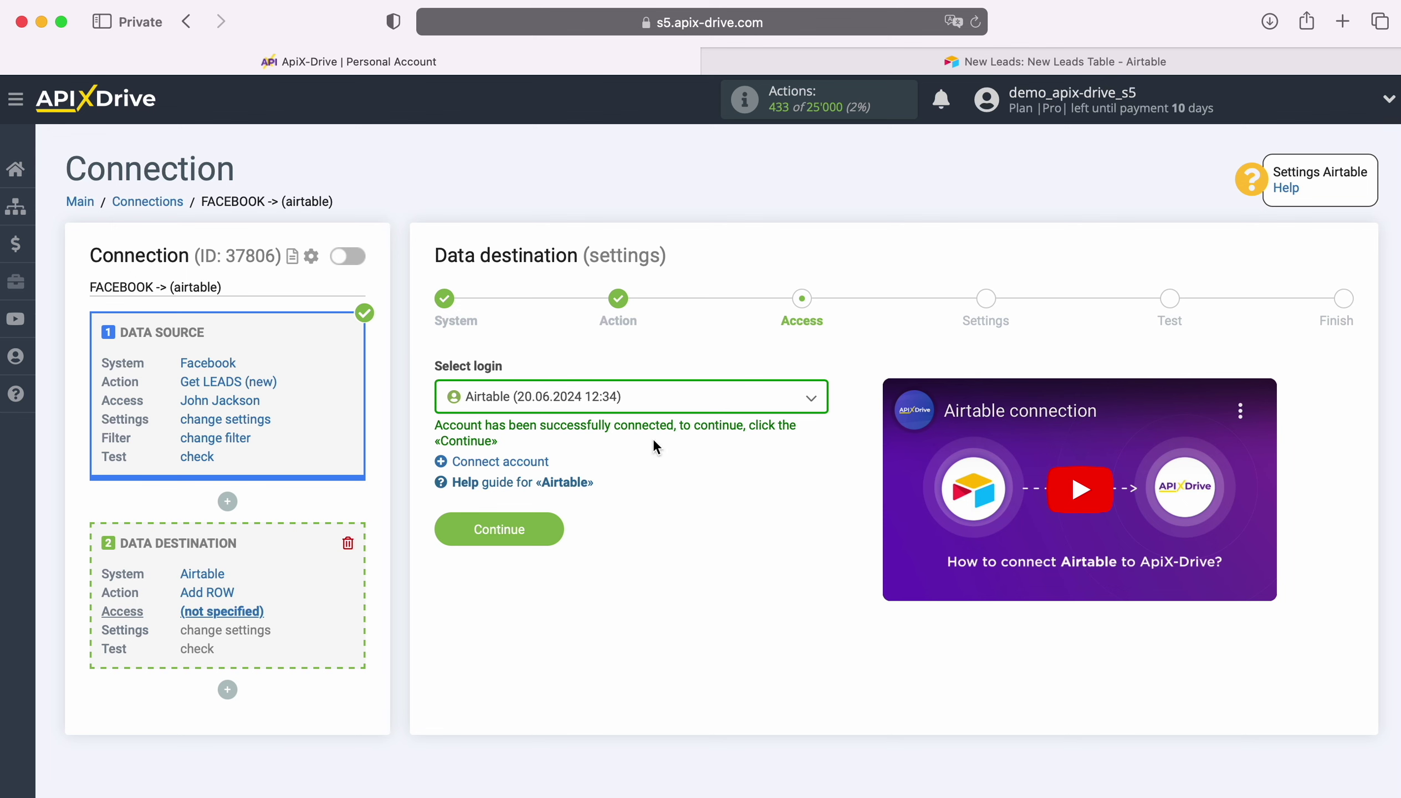
# Select the connected Airtable (20.06.2024 12:34) login for the data destination and continue to its settings.
pyautogui.click(690, 409)
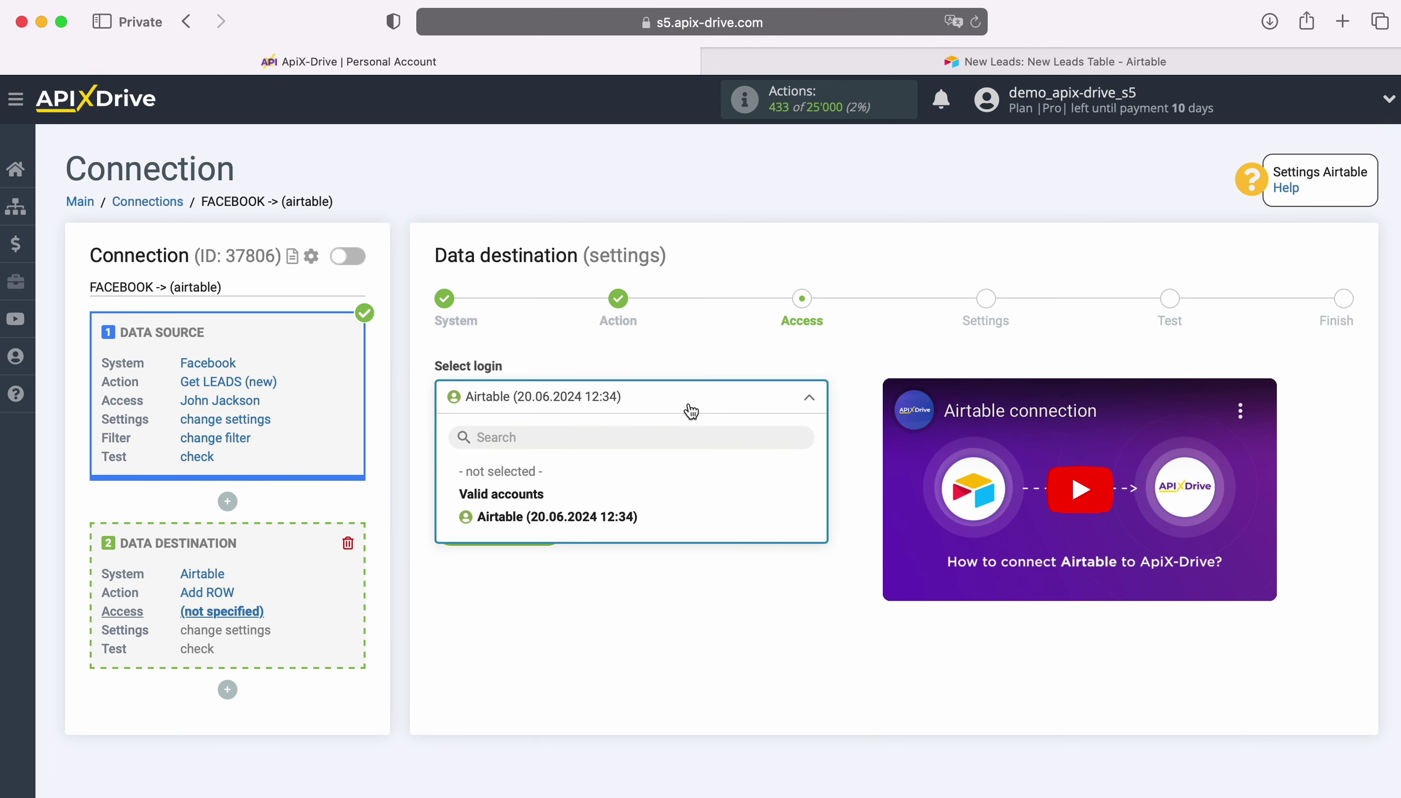
pyautogui.click(588, 517)
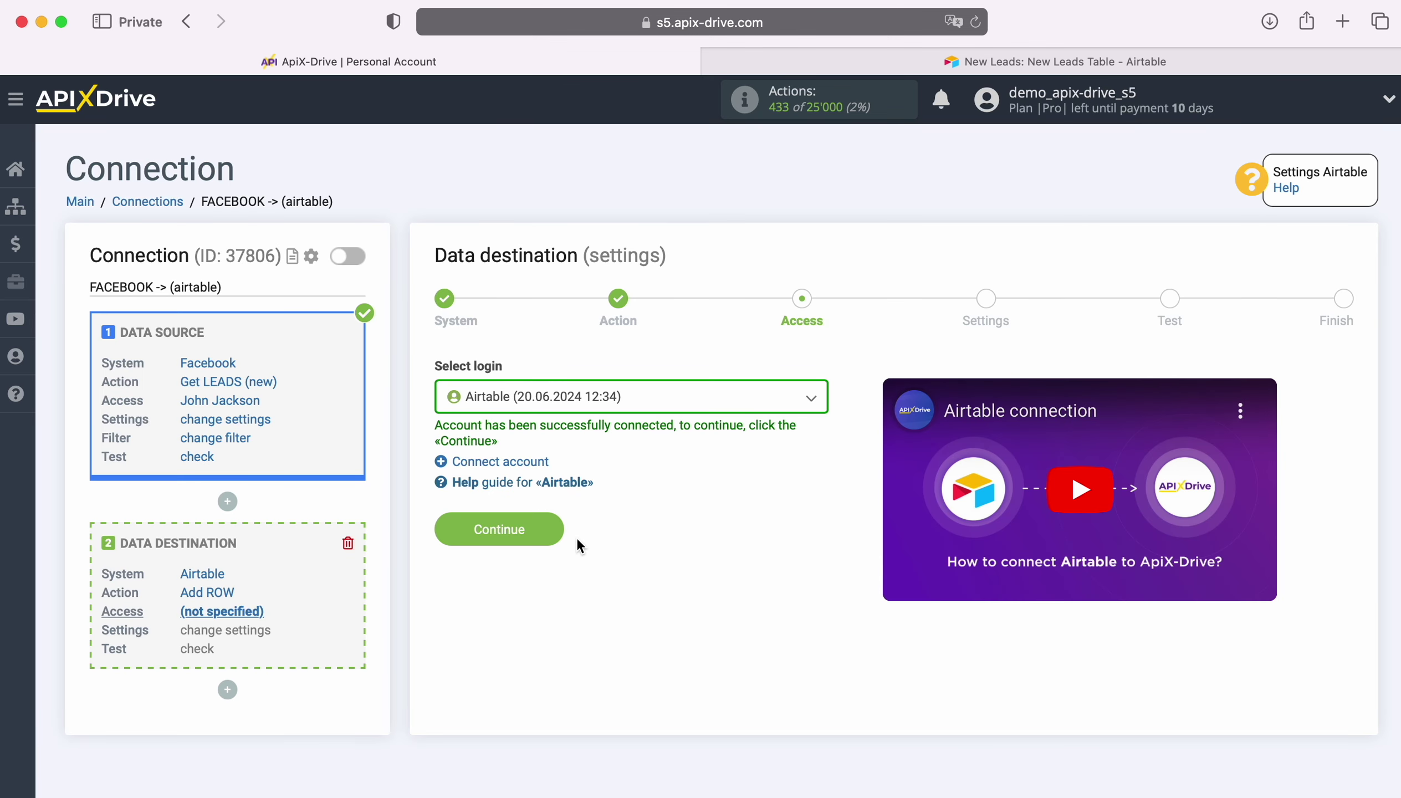
pyautogui.click(553, 525)
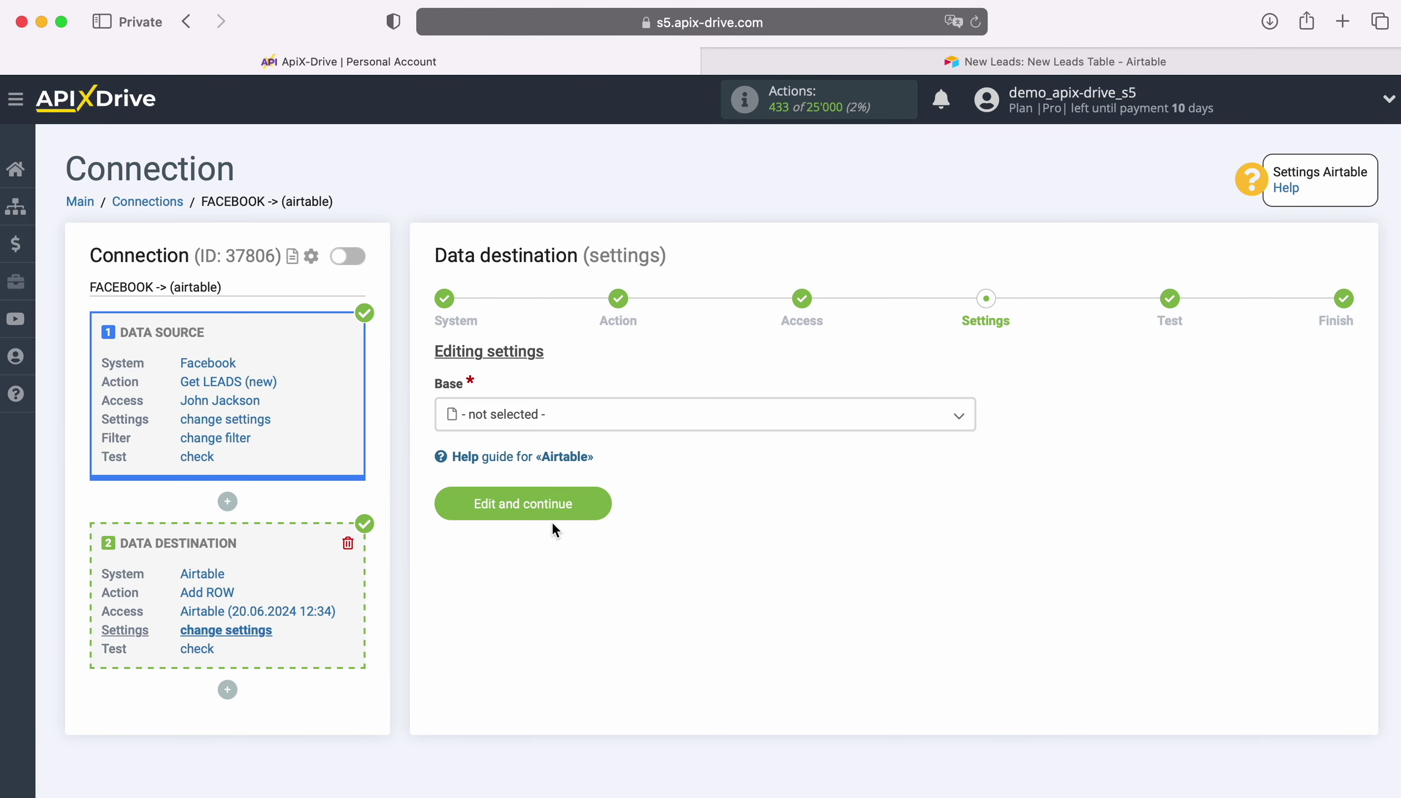
# Set the destination's base to New Leads and its table to New Leads Table.
pyautogui.click(561, 413)
pyautogui.click(528, 537)
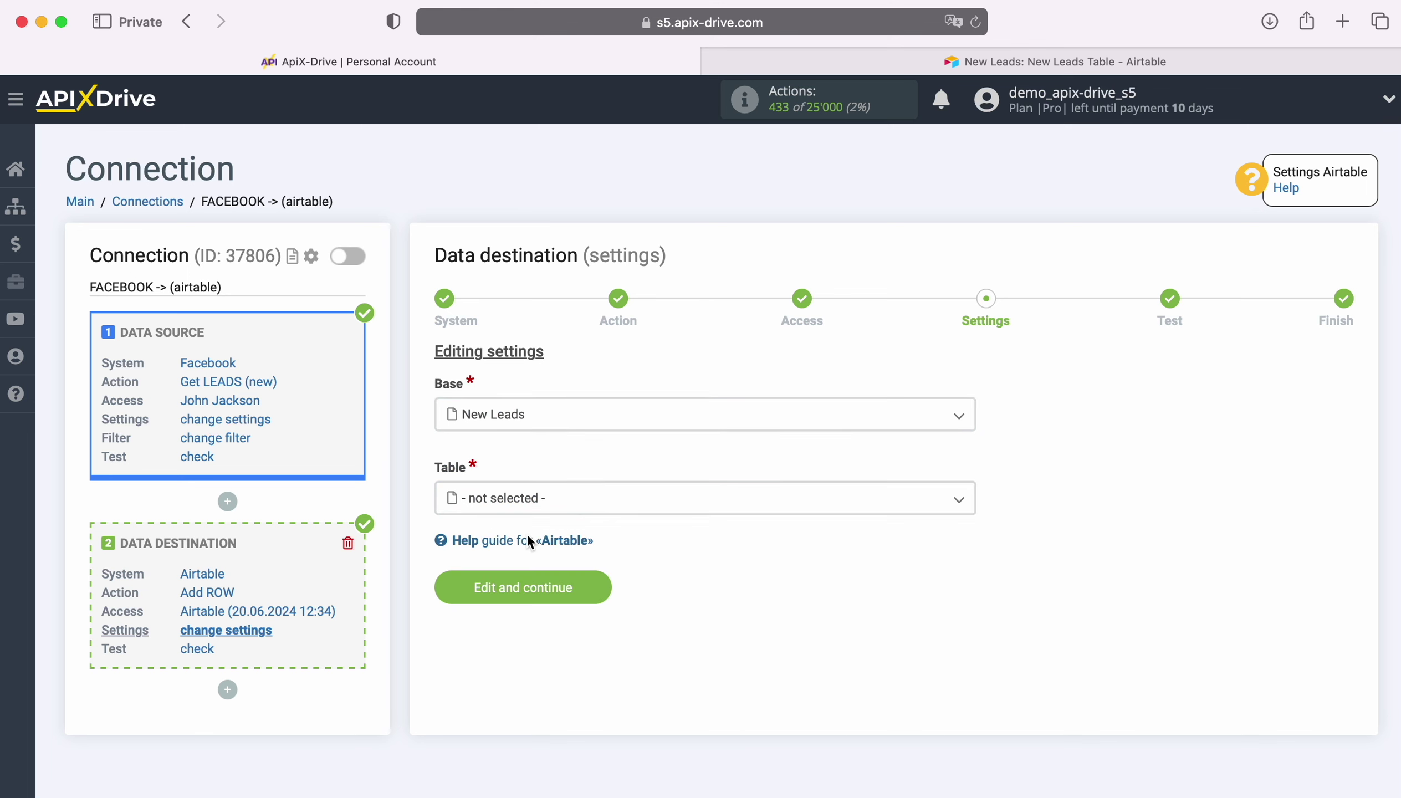
pyautogui.click(537, 497)
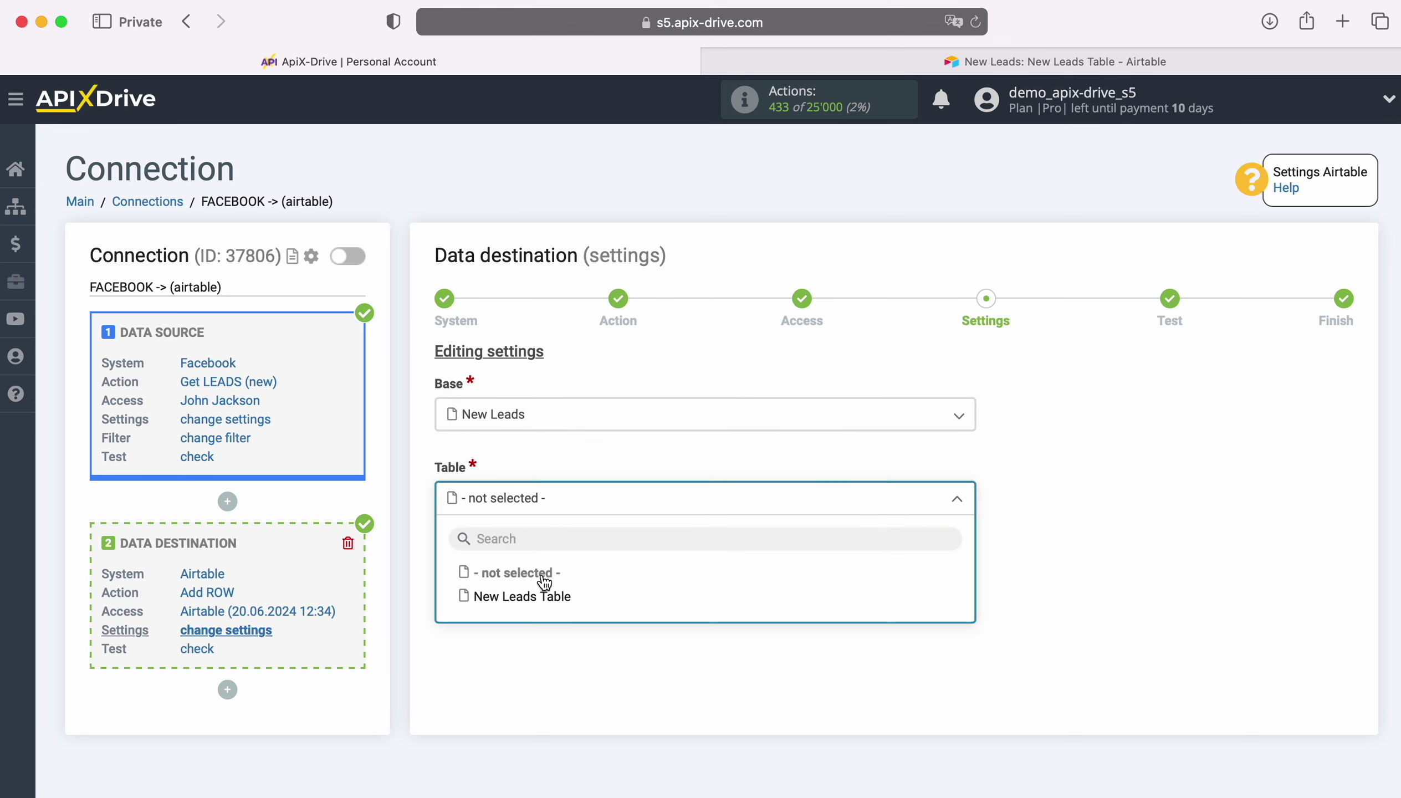
pyautogui.click(551, 593)
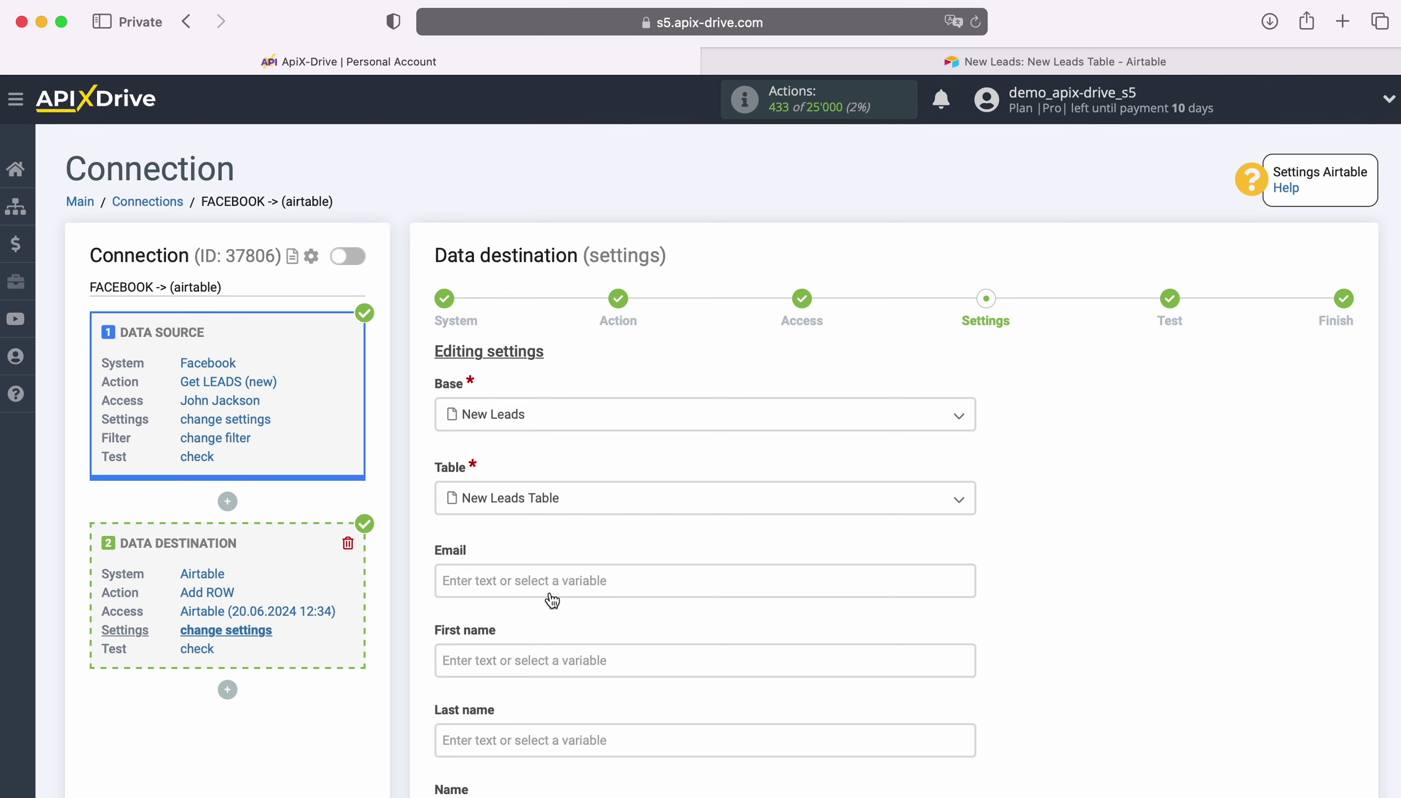
# Map the destination's Email field to the Facebook variable Custom Field: Email.
pyautogui.click(552, 599)
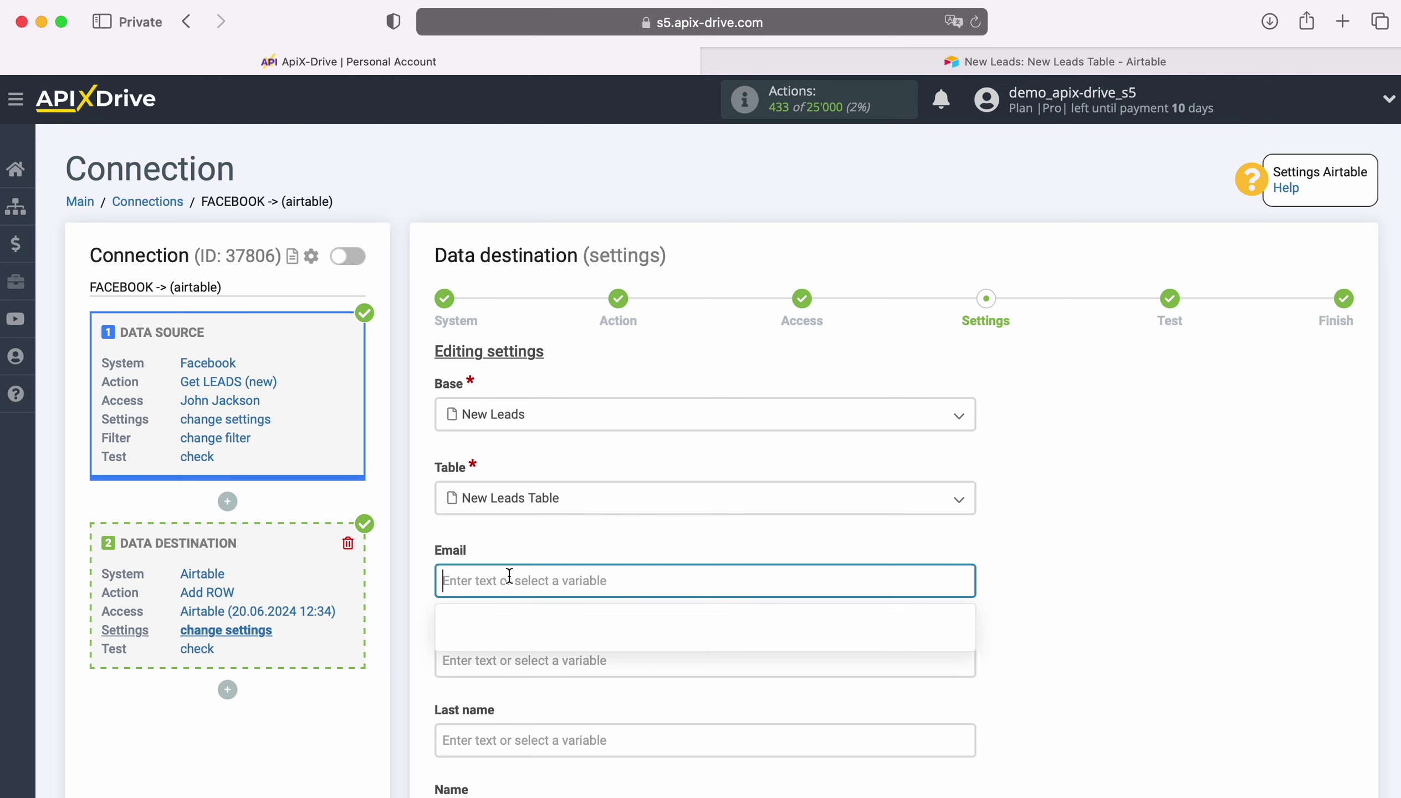
pyautogui.scroll(-6, 703, 517)
pyautogui.scroll(-5, 813, 511)
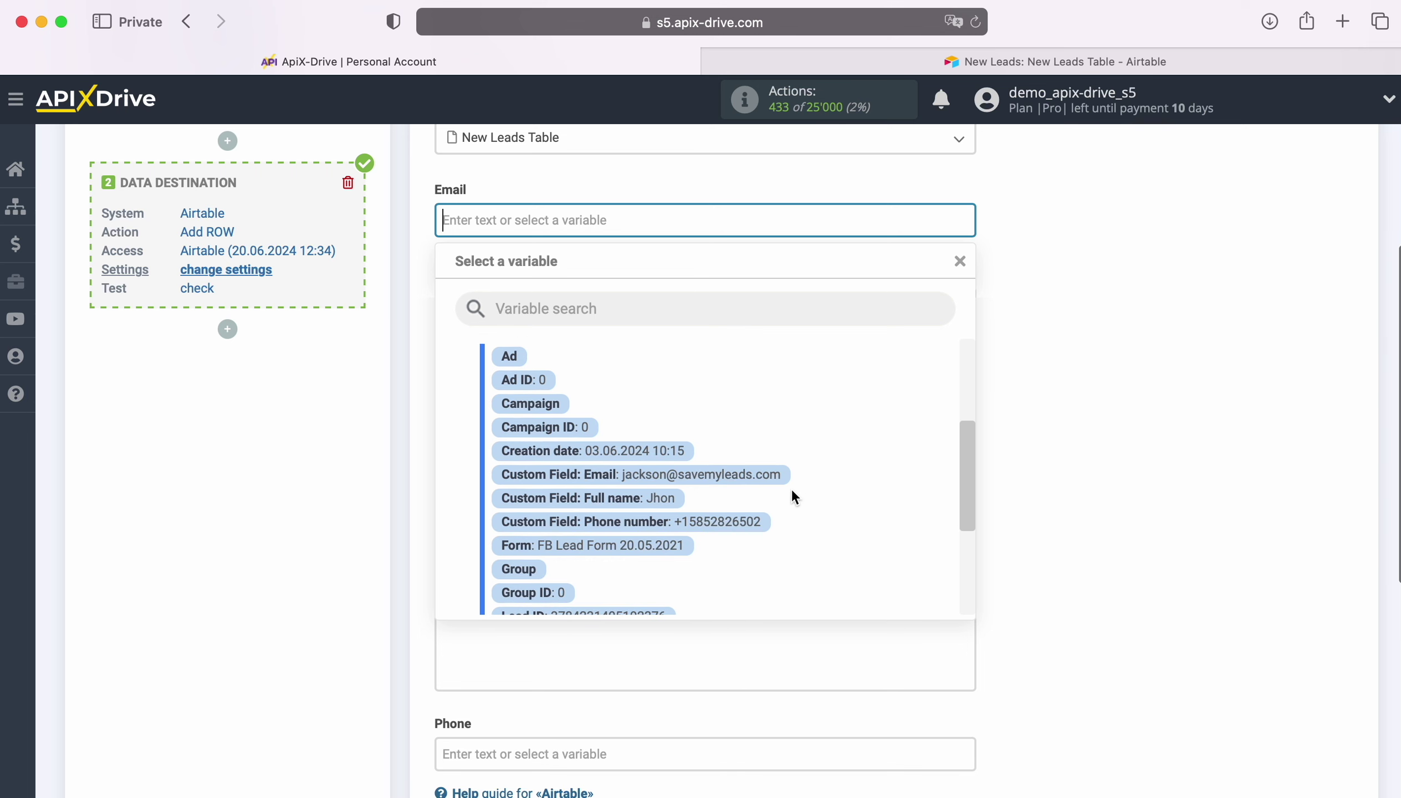
pyautogui.click(744, 475)
# Map the First name, Last name and Name fields to the Facebook variable Custom Field: Full name.
pyautogui.click(493, 301)
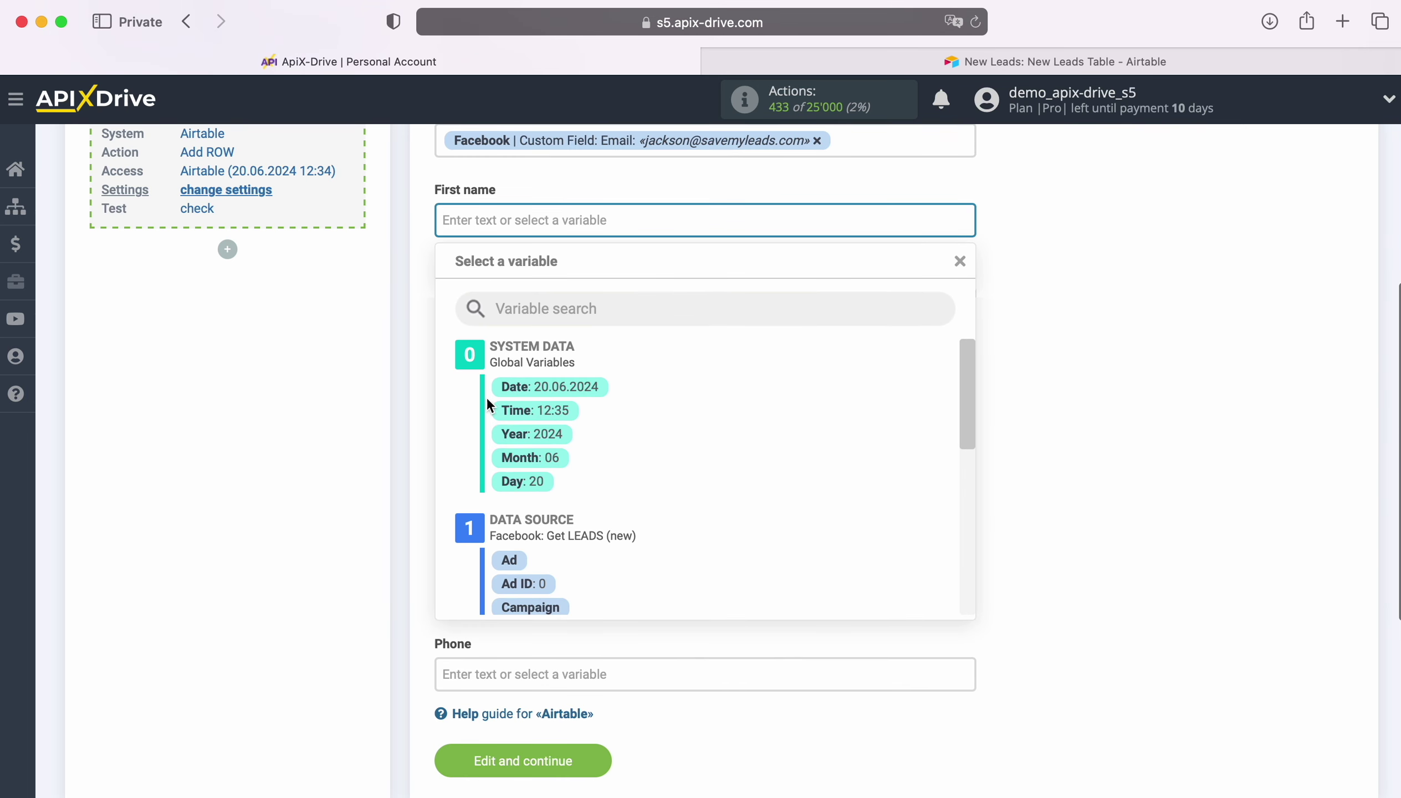
pyautogui.scroll(-8, 723, 489)
pyautogui.click(680, 523)
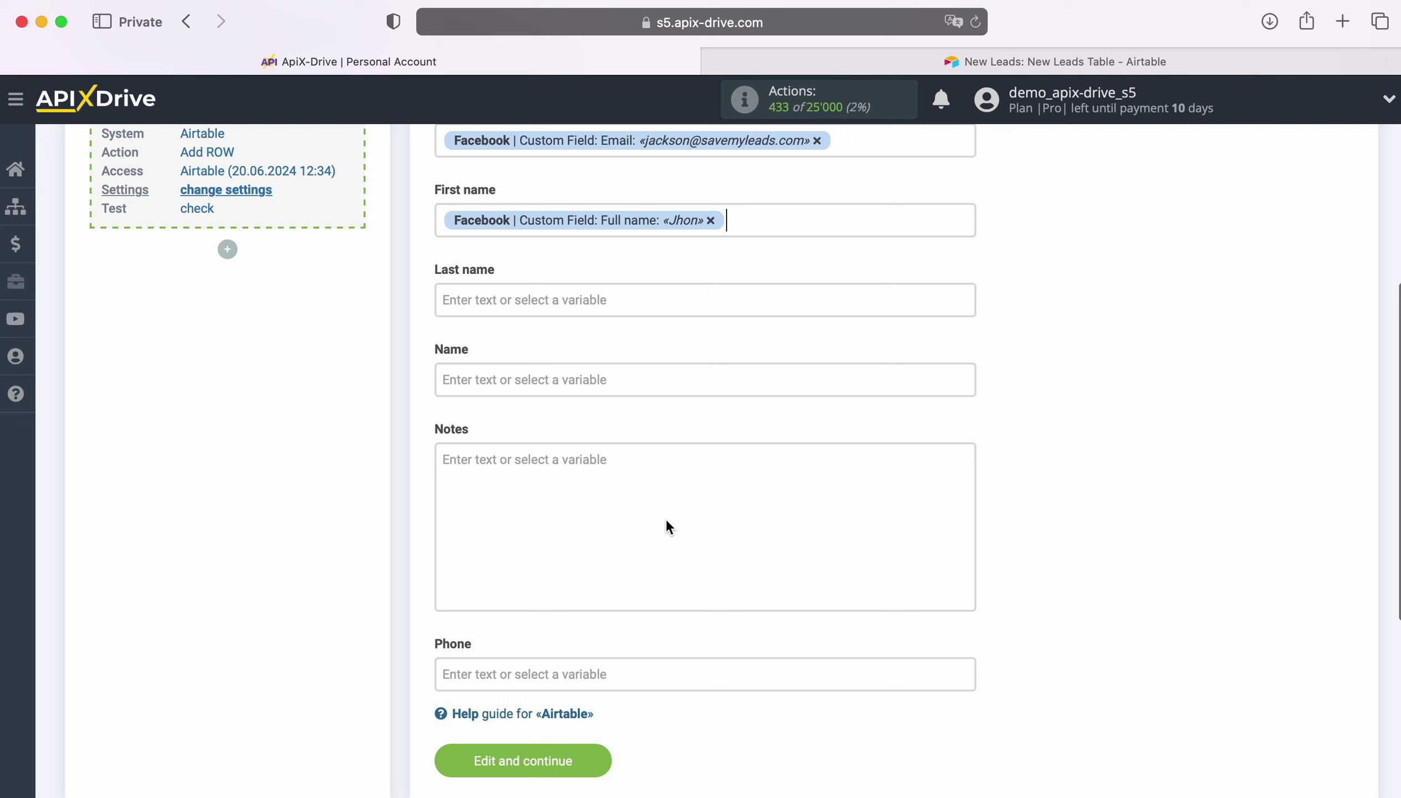
pyautogui.click(538, 297)
pyautogui.scroll(-5, 814, 494)
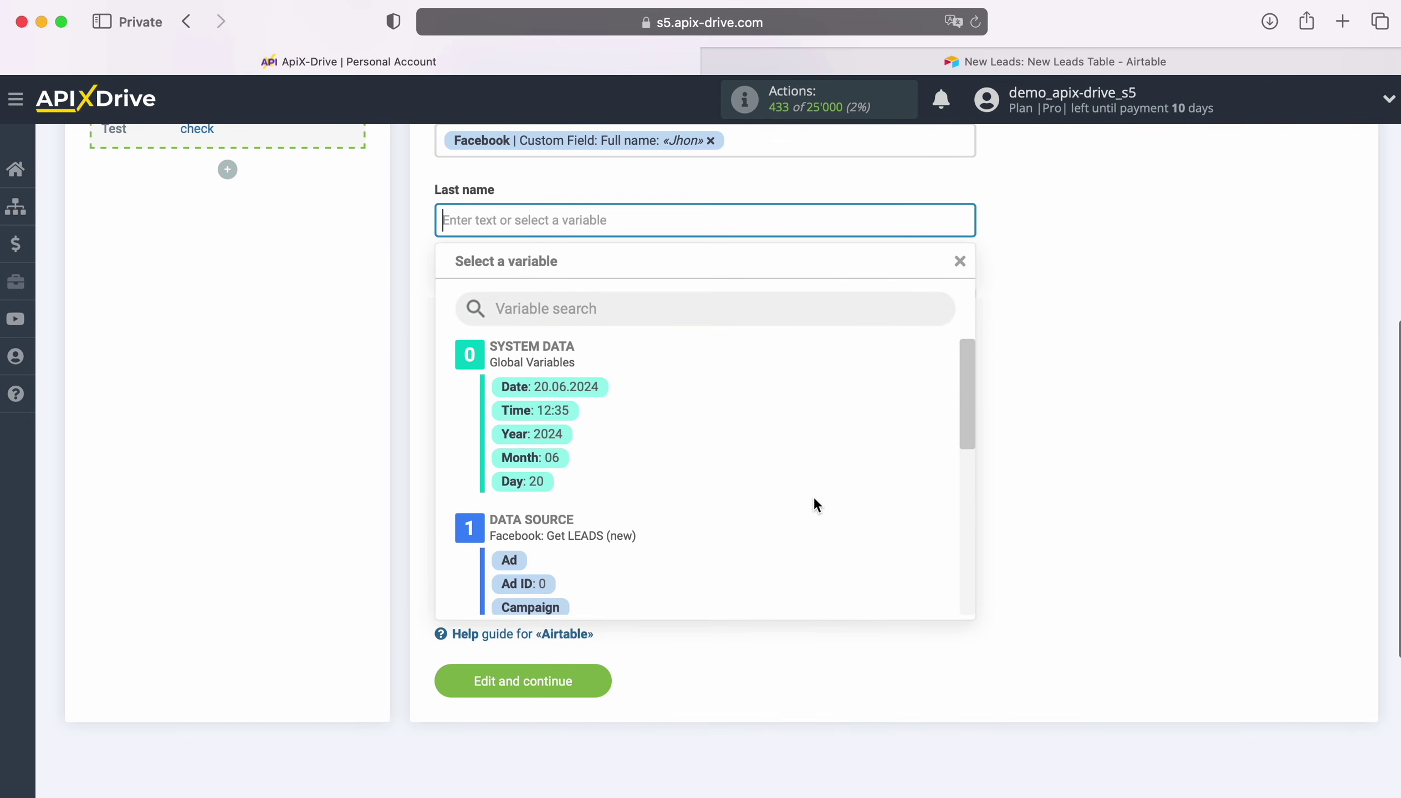
pyautogui.click(667, 542)
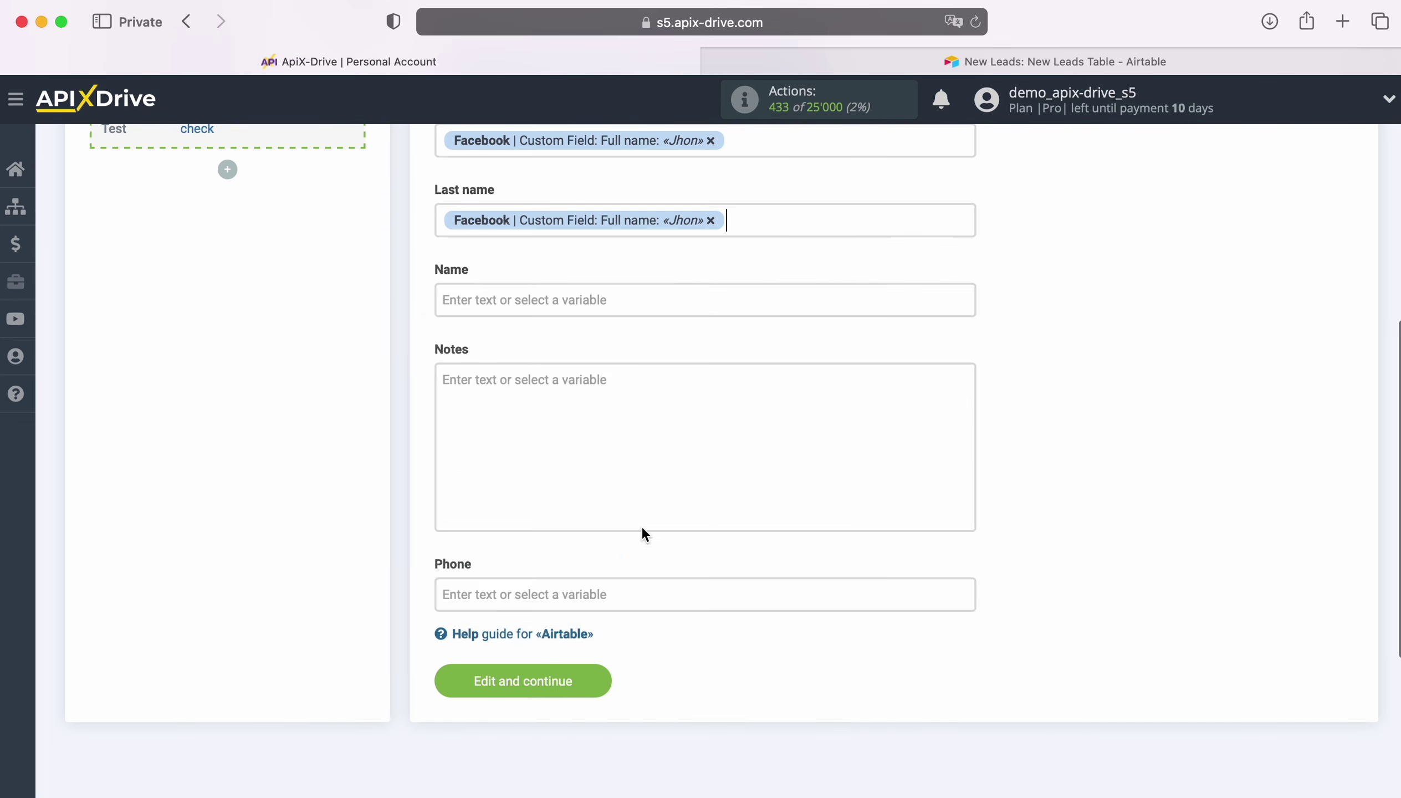
pyautogui.click(475, 297)
pyautogui.scroll(-2, 808, 482)
pyautogui.scroll(-3, 806, 478)
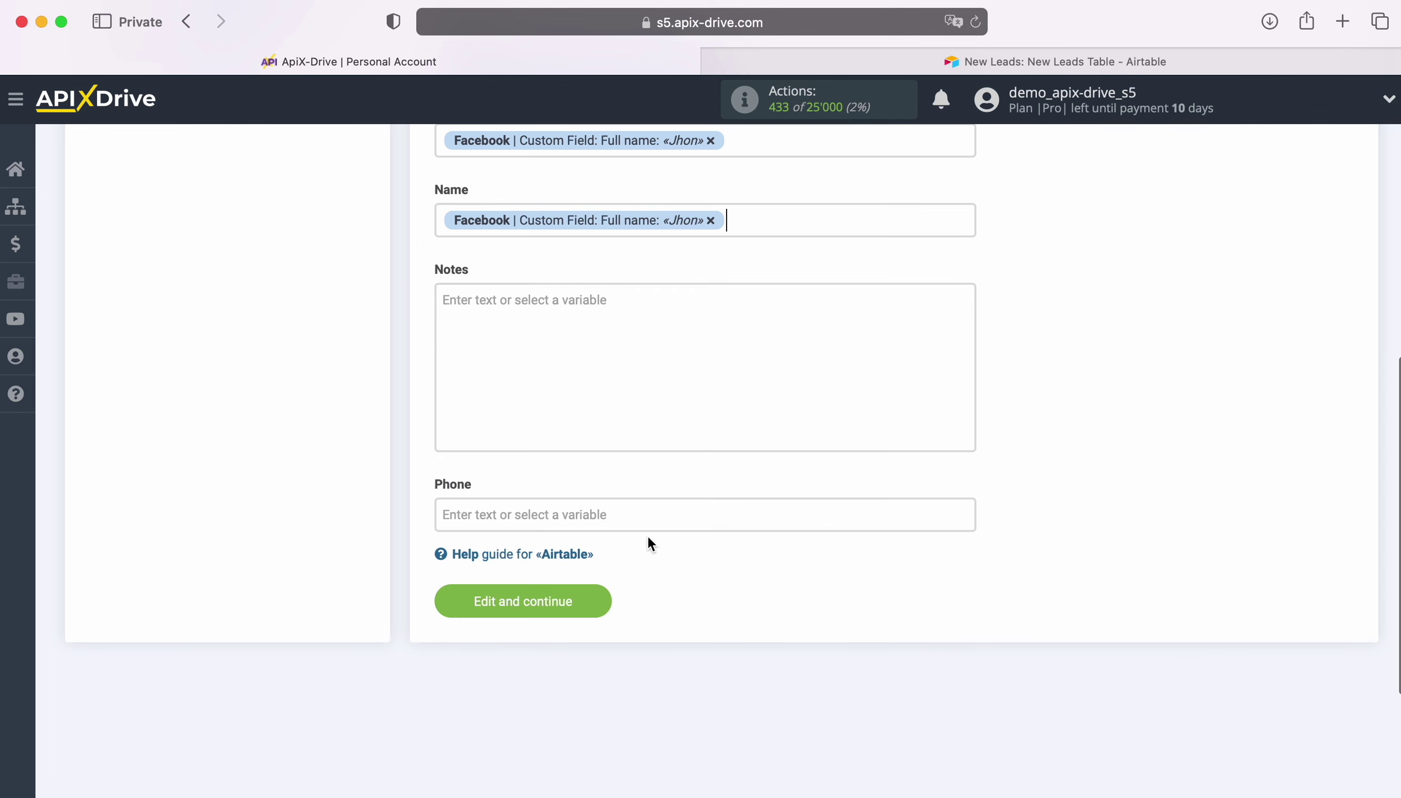
# Enter "New Lead from Facebook" as the fixed text of the Notes field.
pyautogui.click(519, 304)
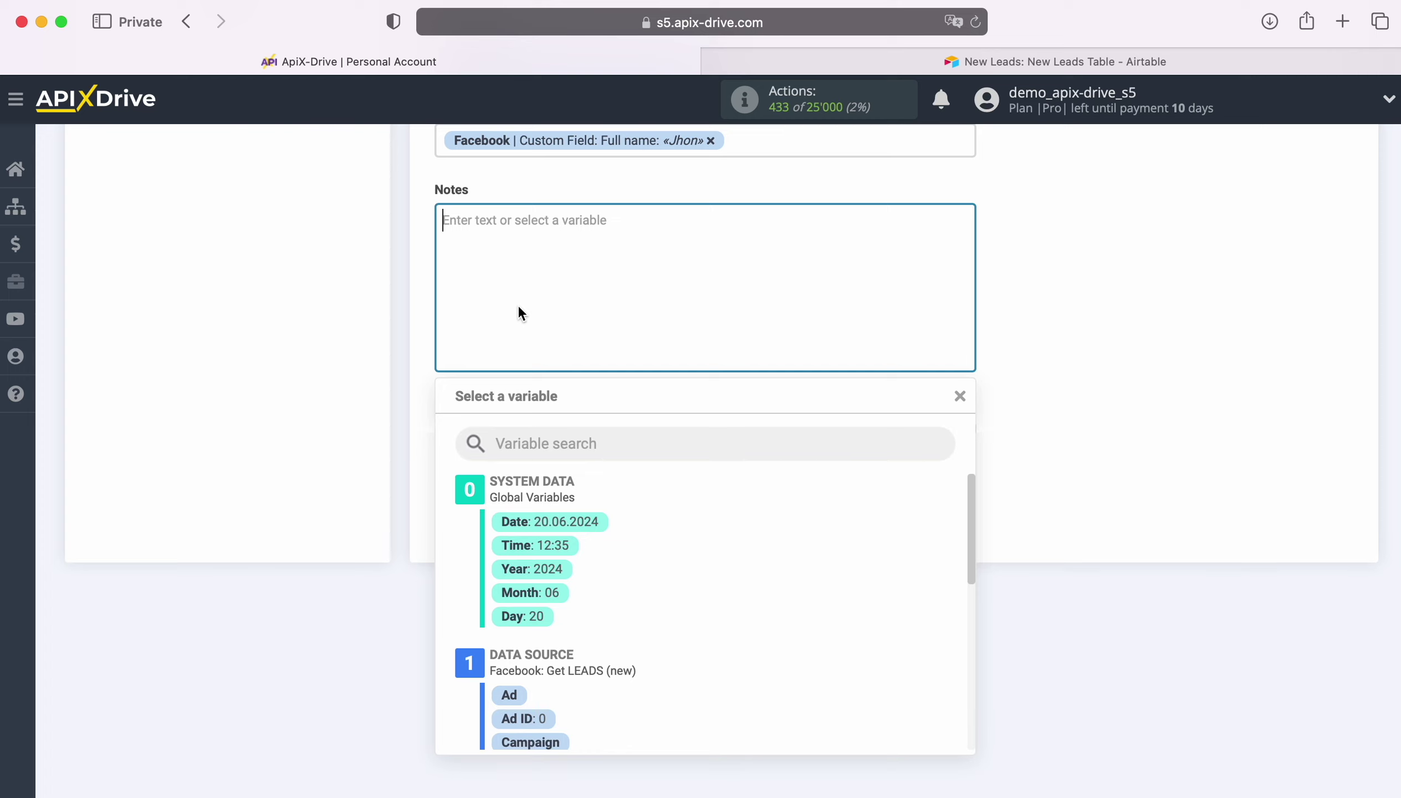
pyautogui.write('New Lead ')
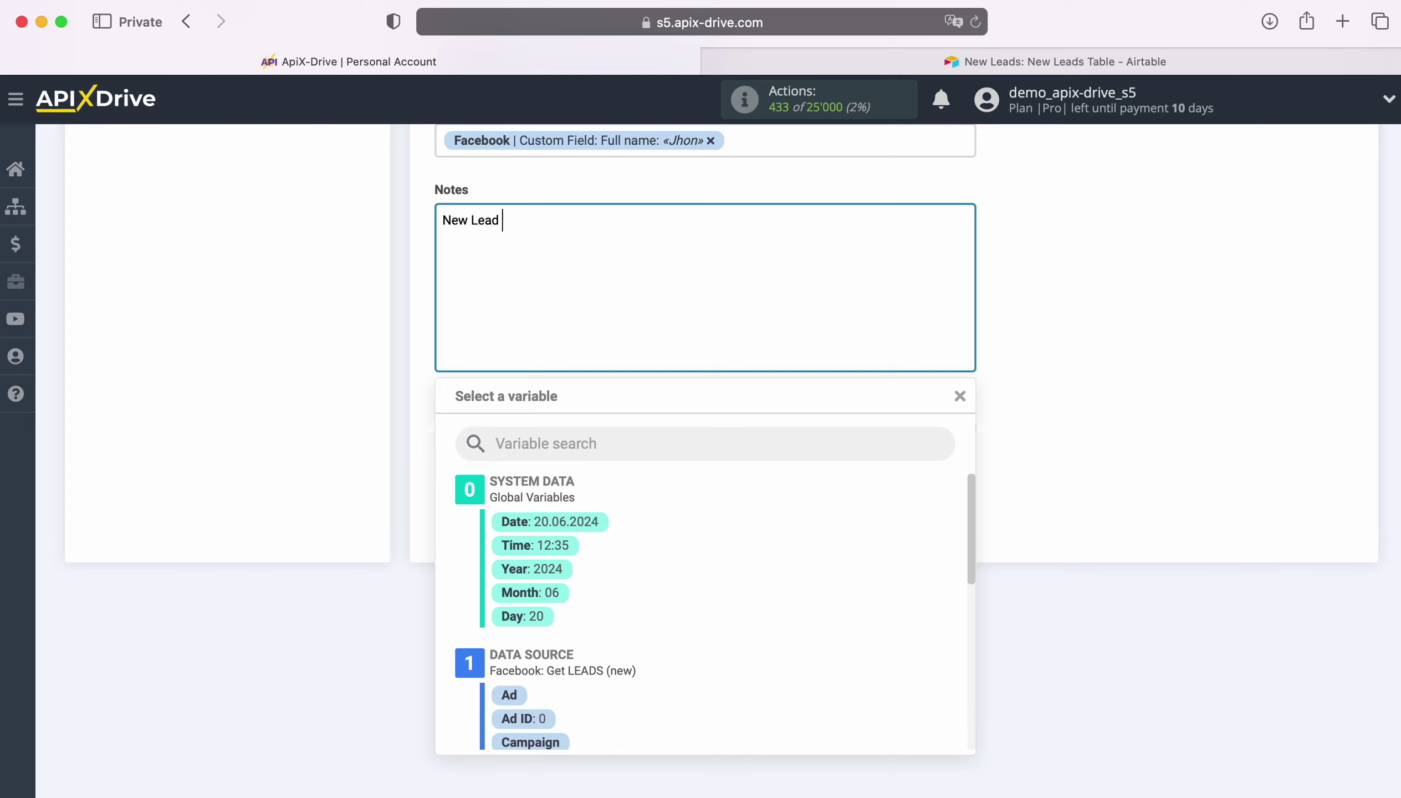
pyautogui.write('from Facebook')
pyautogui.click(297, 399)
# Map the Phone field to the Facebook variable Custom Field: Phone number and save the destination settings.
pyautogui.click(523, 436)
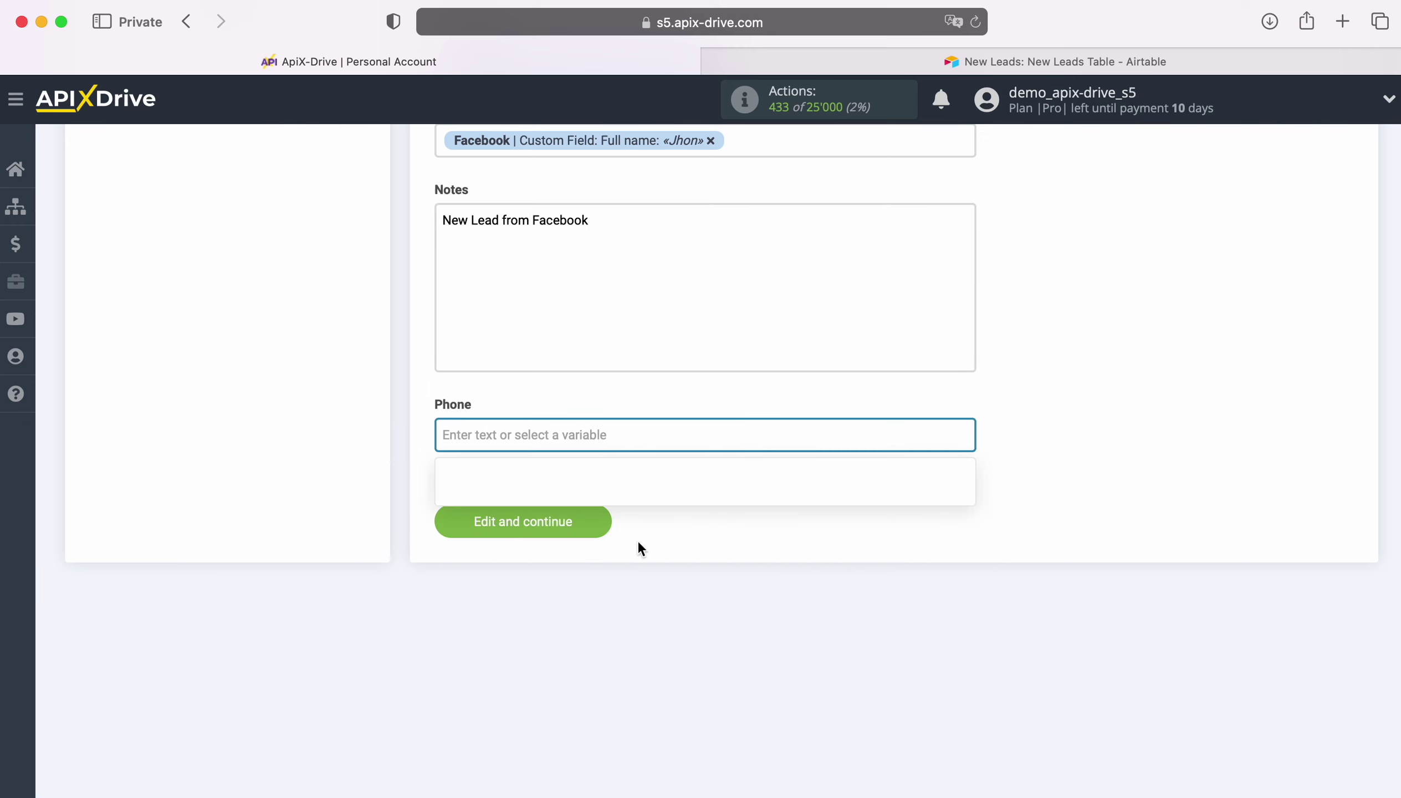
pyautogui.scroll(-3, 695, 550)
pyautogui.scroll(-5, 751, 551)
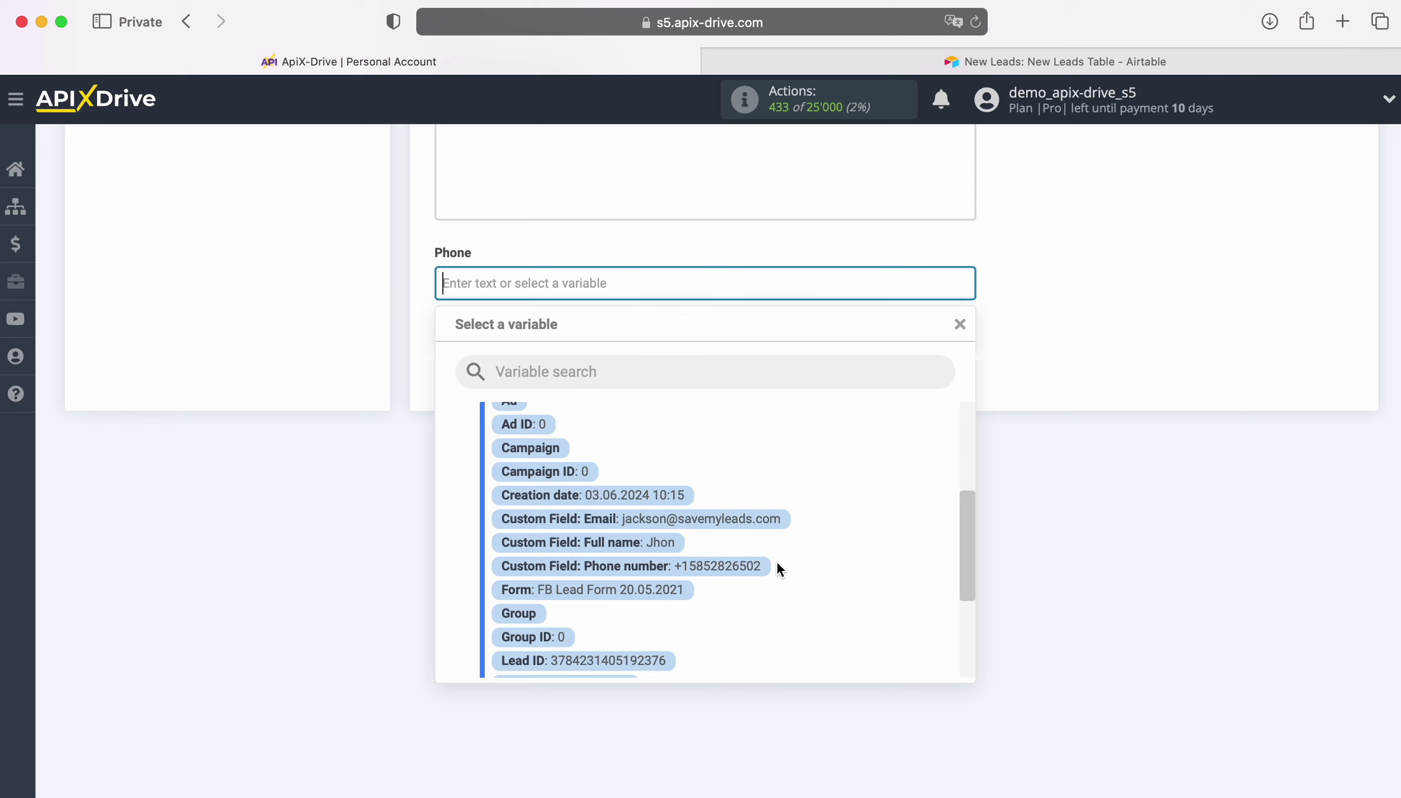
pyautogui.click(744, 562)
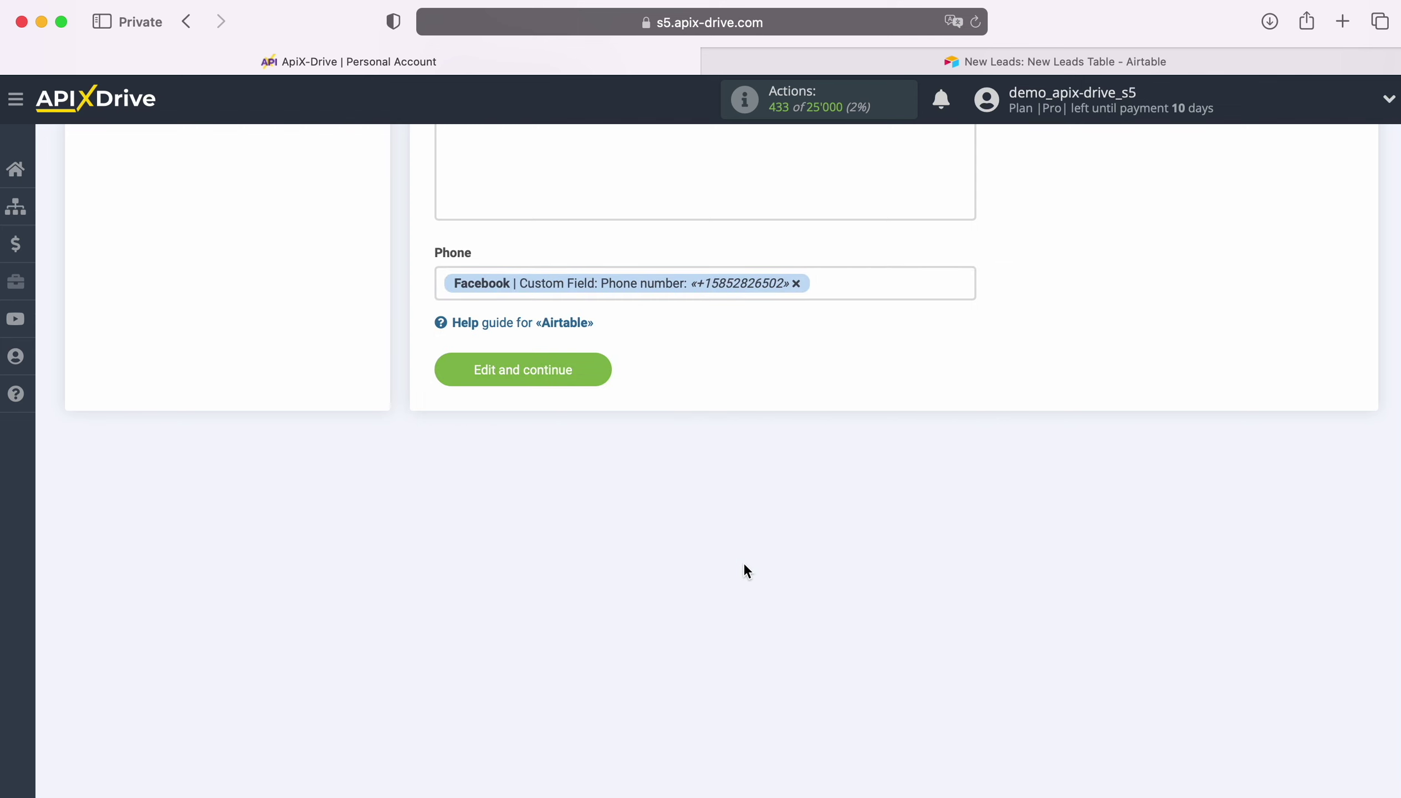
pyautogui.click(601, 371)
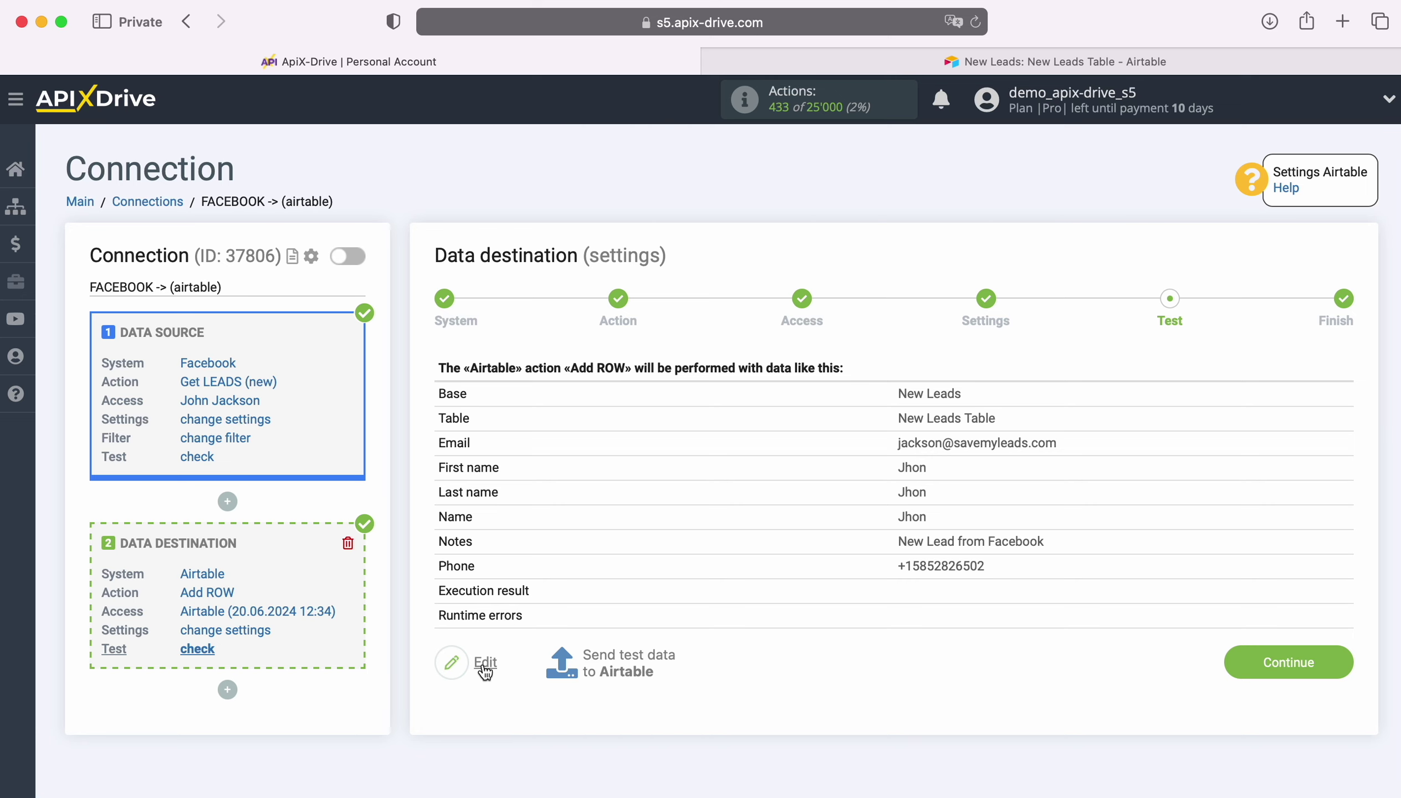
# Send the test data to Airtable and switch to the New Leads Table in Airtable to check the new row.
pyautogui.click(627, 664)
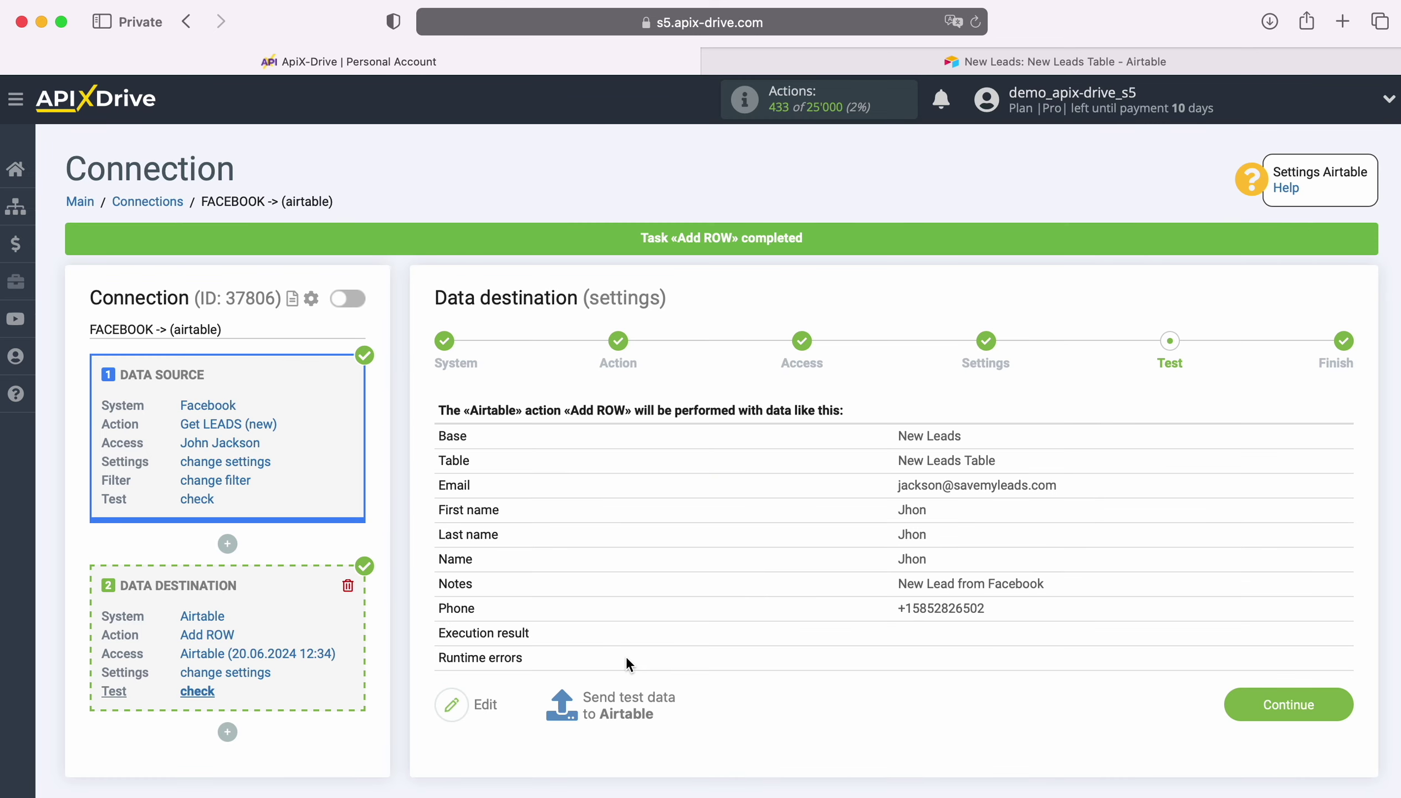
pyautogui.click(952, 62)
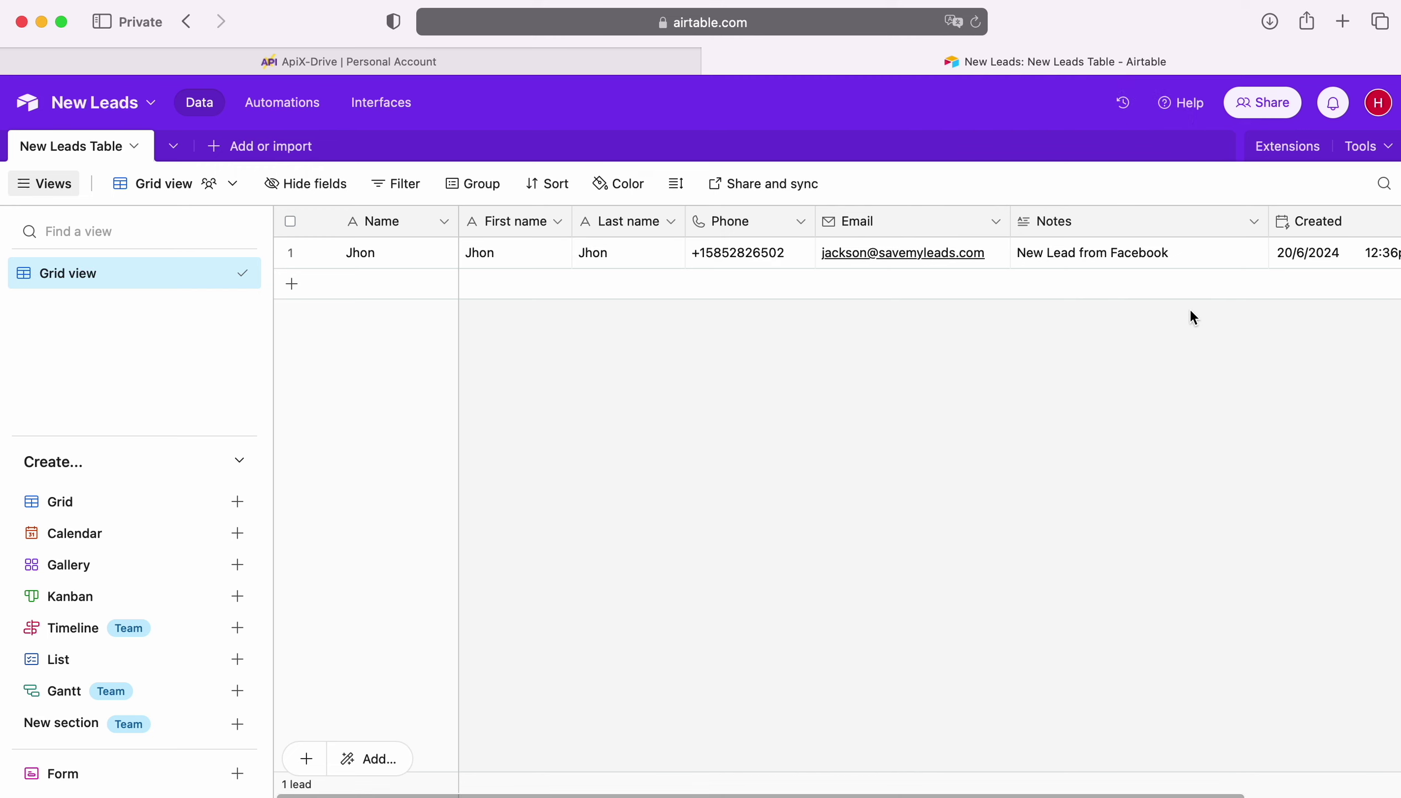
# Switch back to ApiX-Drive, finish the data destination setup and enable auto-update for the connection.
pyautogui.click(339, 57)
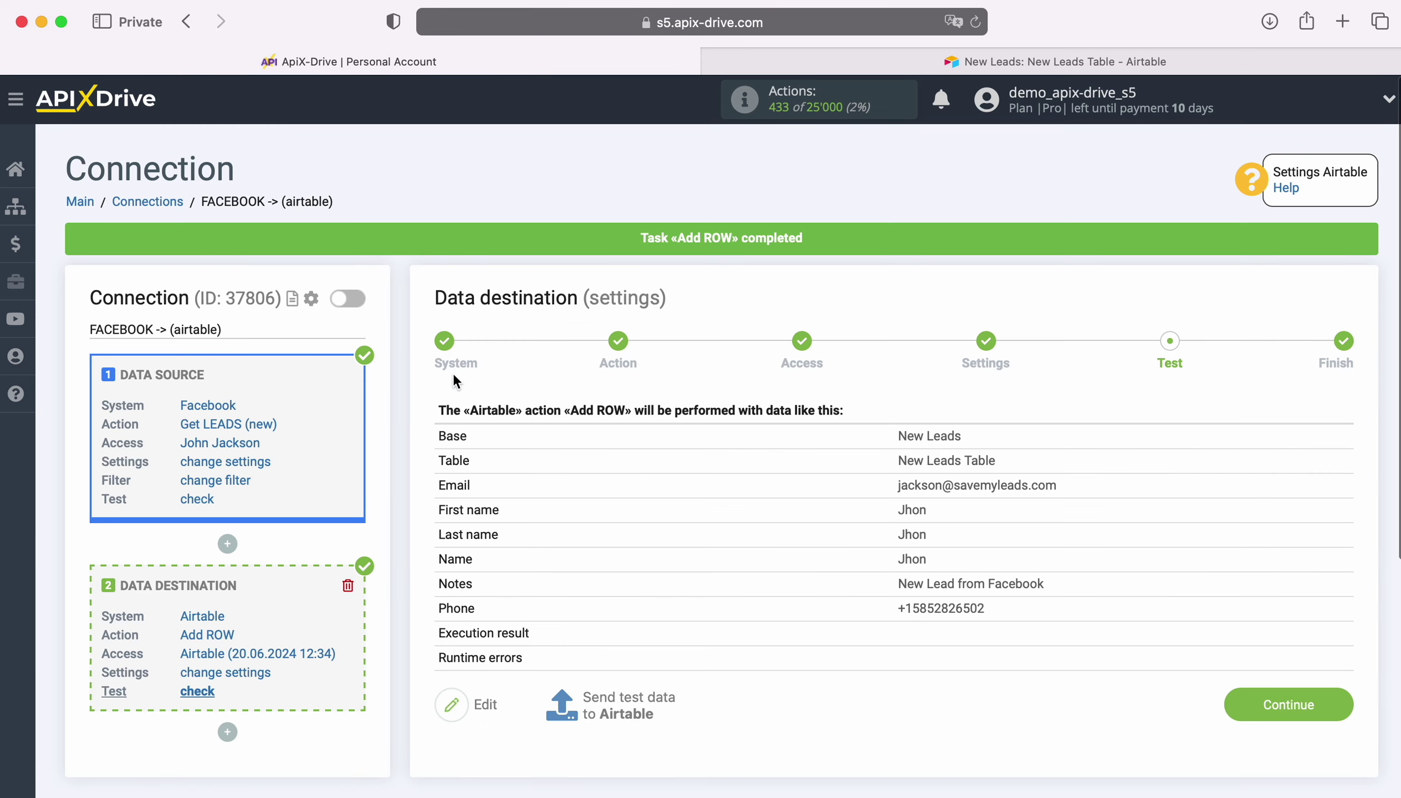
pyautogui.click(1338, 702)
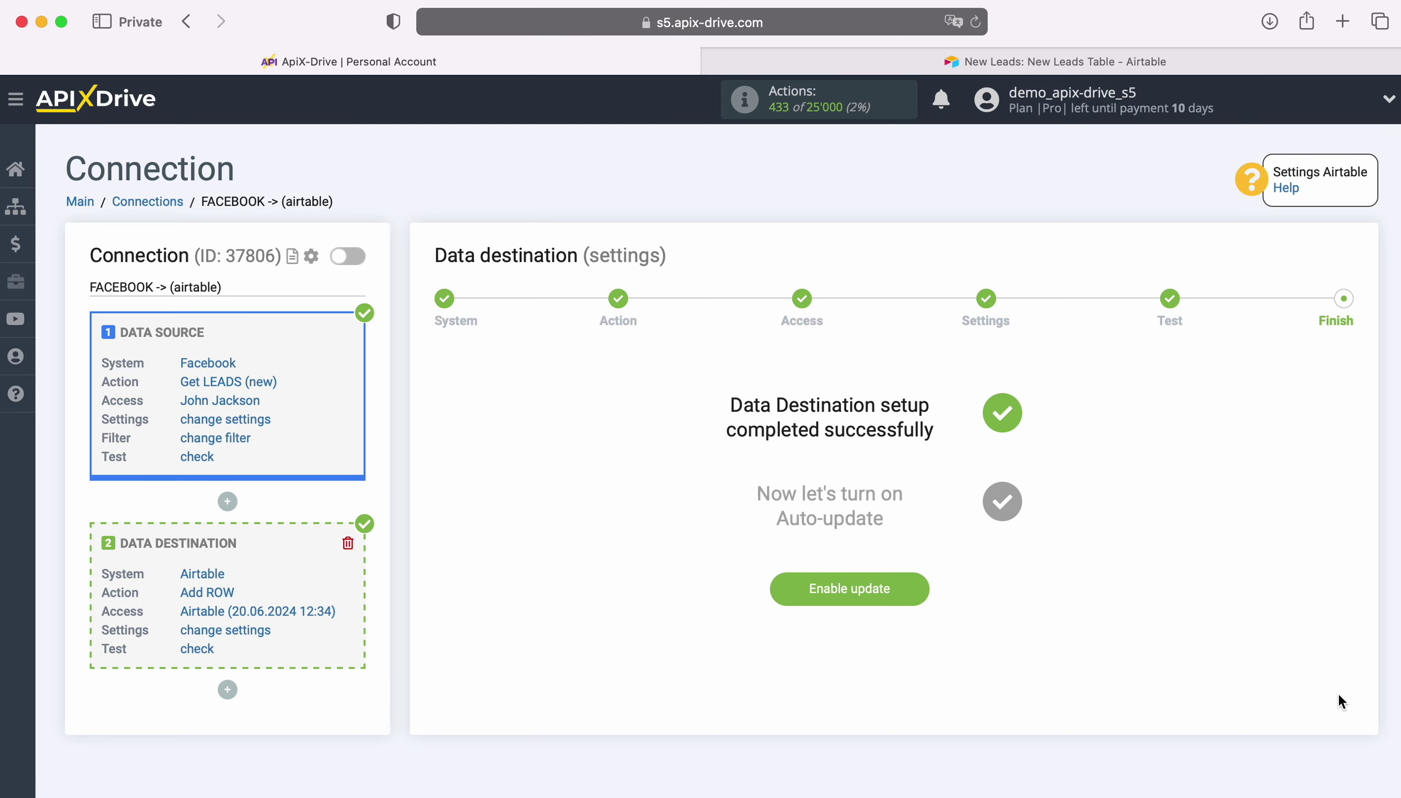
pyautogui.click(919, 582)
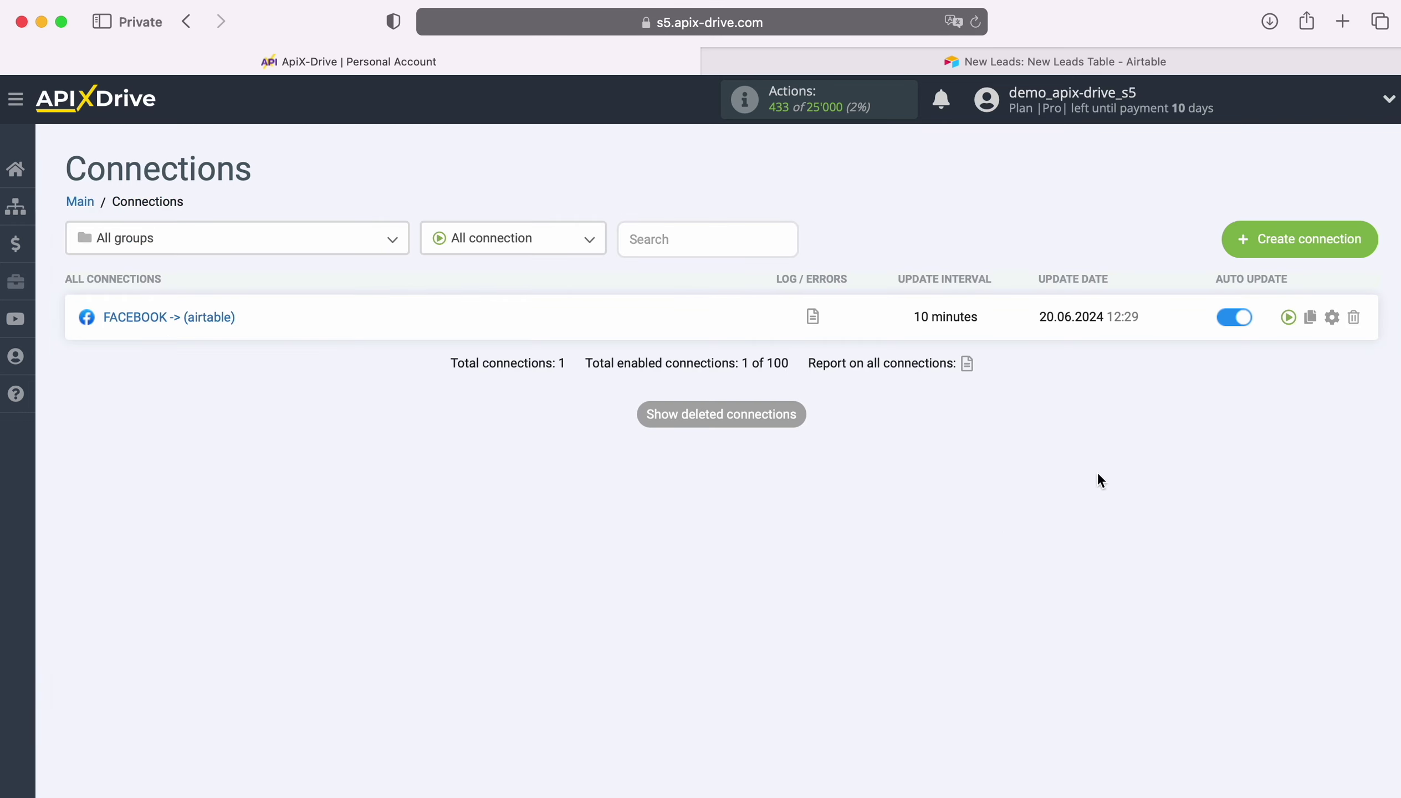
# Set the update interval of the FACEBOOK -> (airtable) connection to 5 minutes and save its setup.
pyautogui.click(1332, 317)
pyautogui.click(809, 454)
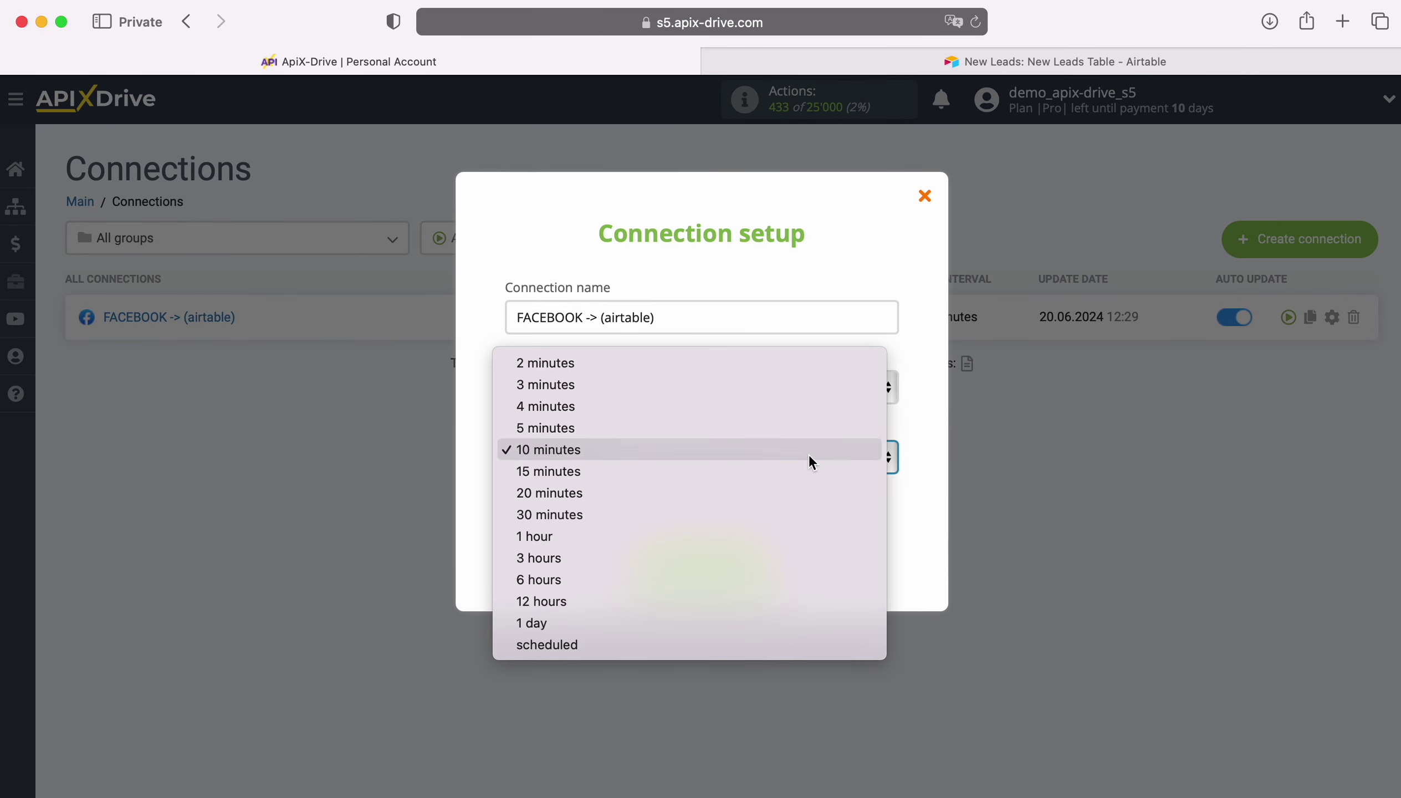
pyautogui.click(785, 431)
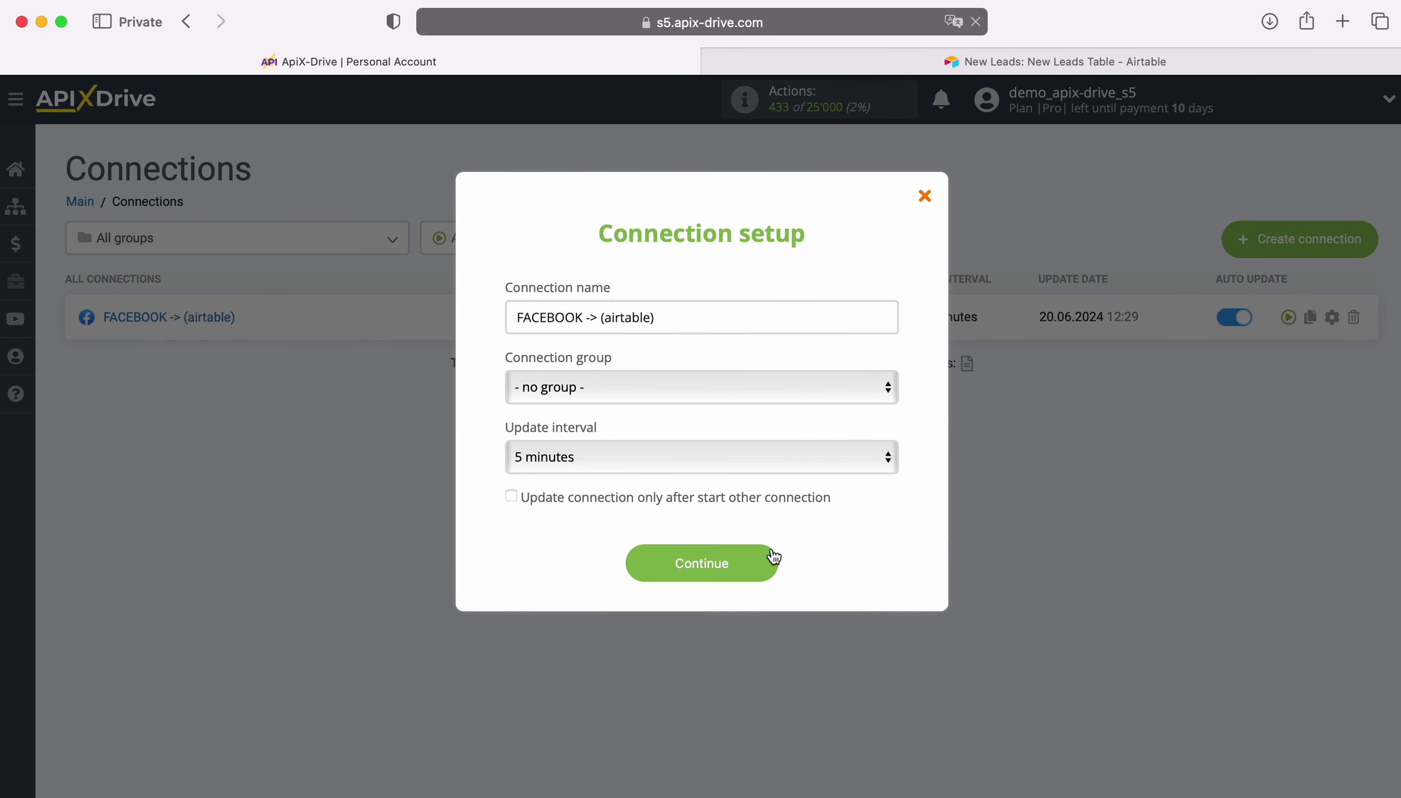
pyautogui.click(771, 559)
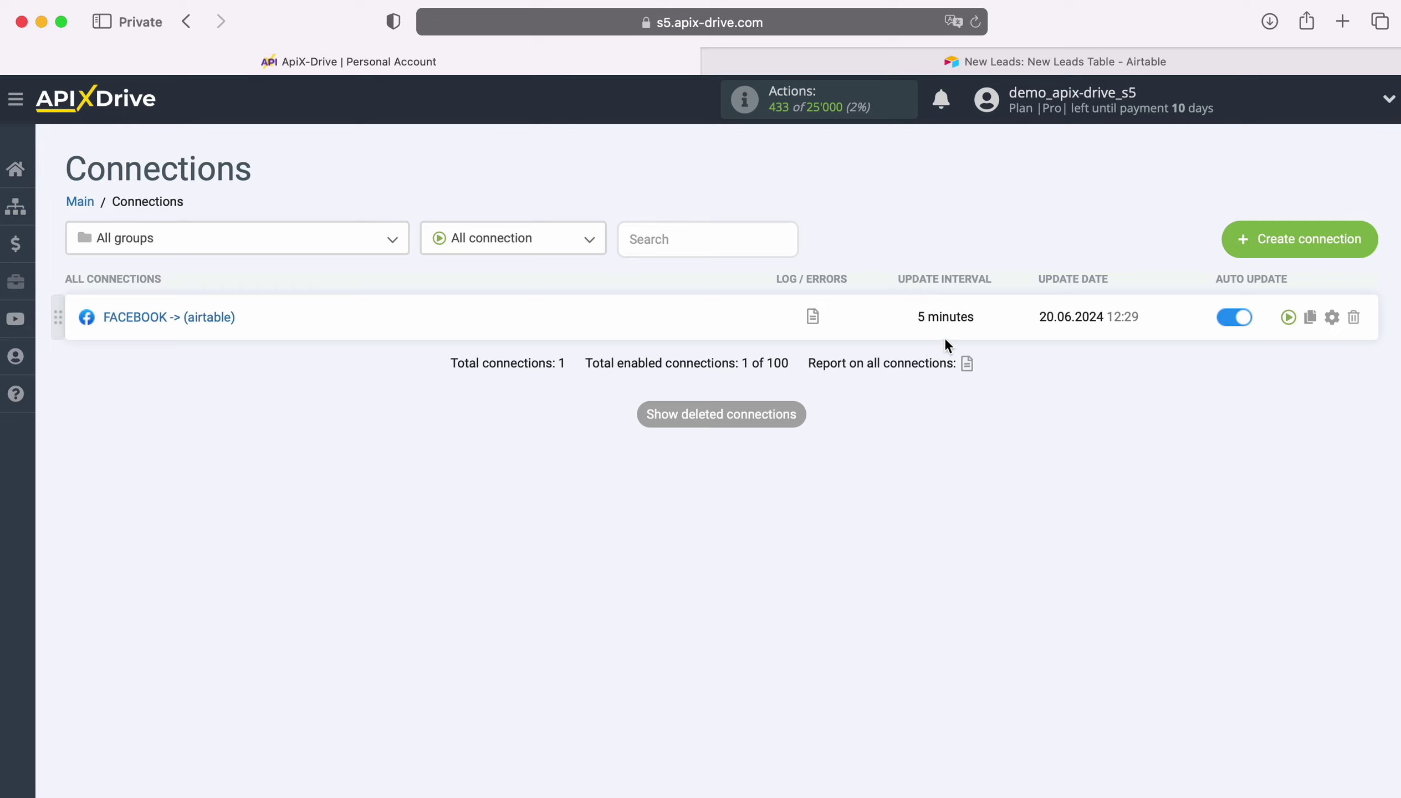